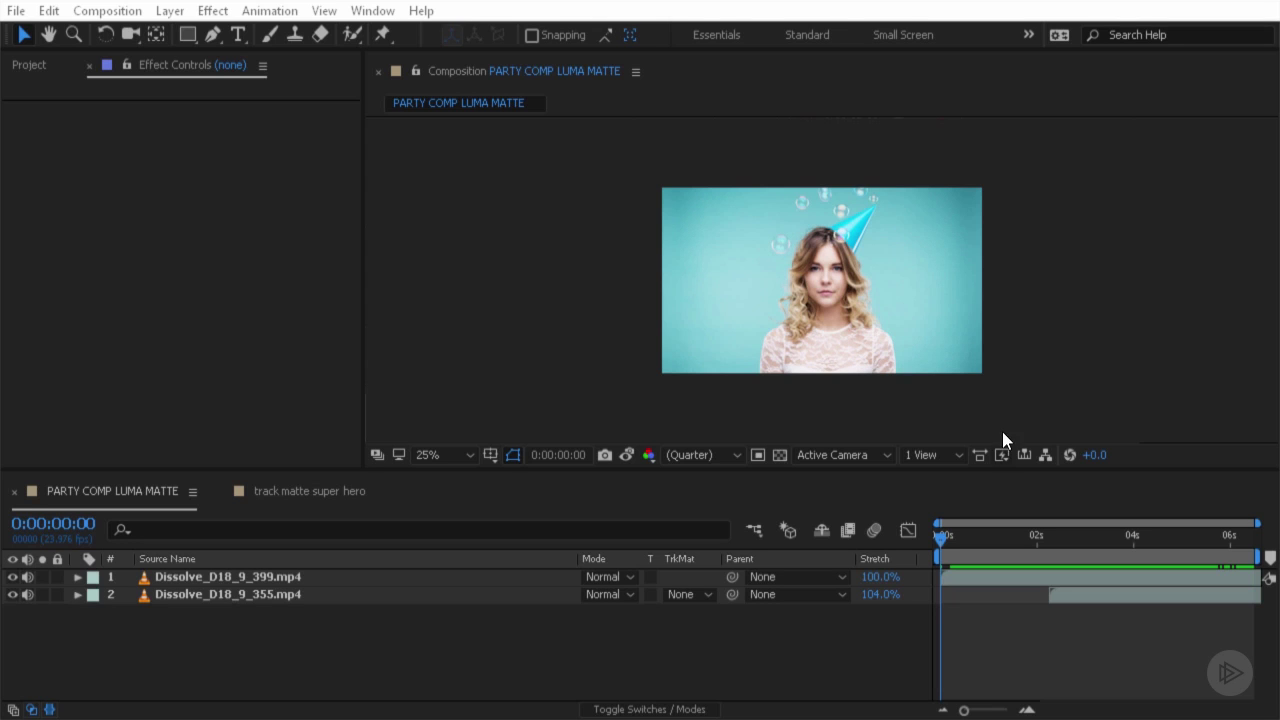
- Scrub through the party composition and toggle the visibility of Dissolve_D18_9_399.mp4 to compare the two clips
{"action": "left_click", "coordinate": [255, 577]}
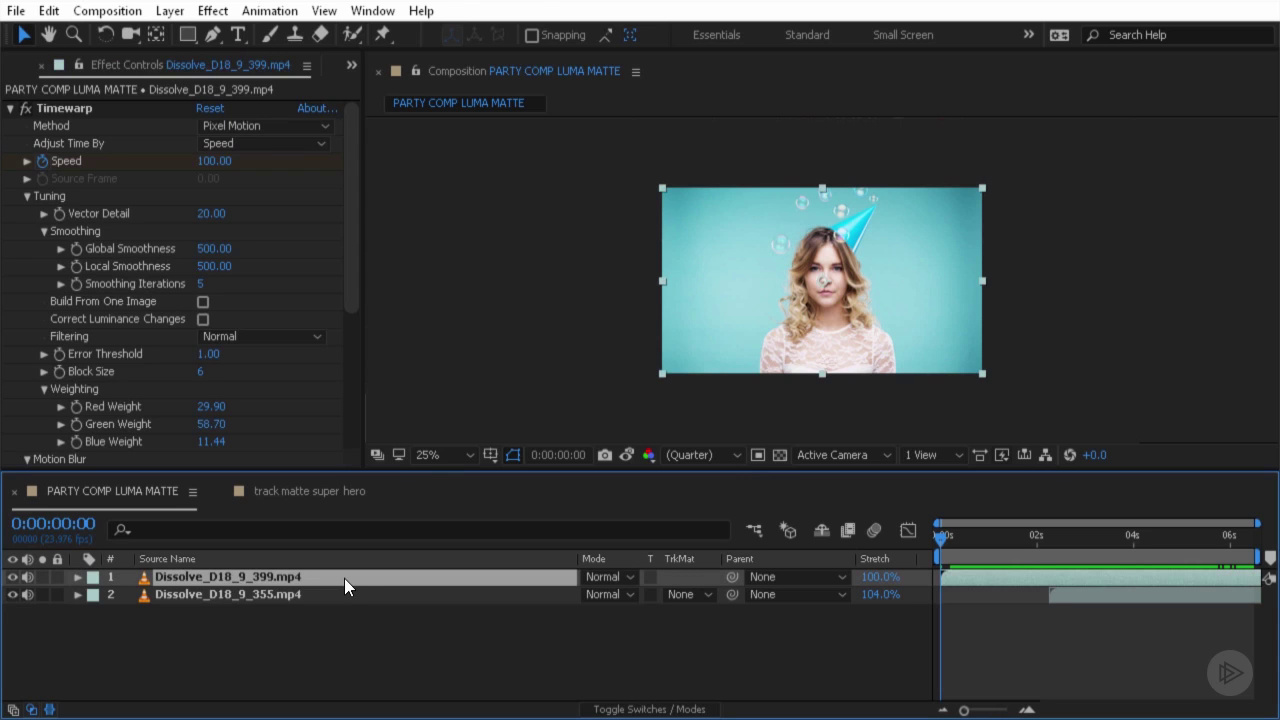
{"action": "left_click_drag", "start_coordinate": [936, 539], "coordinate": [1139, 545]}
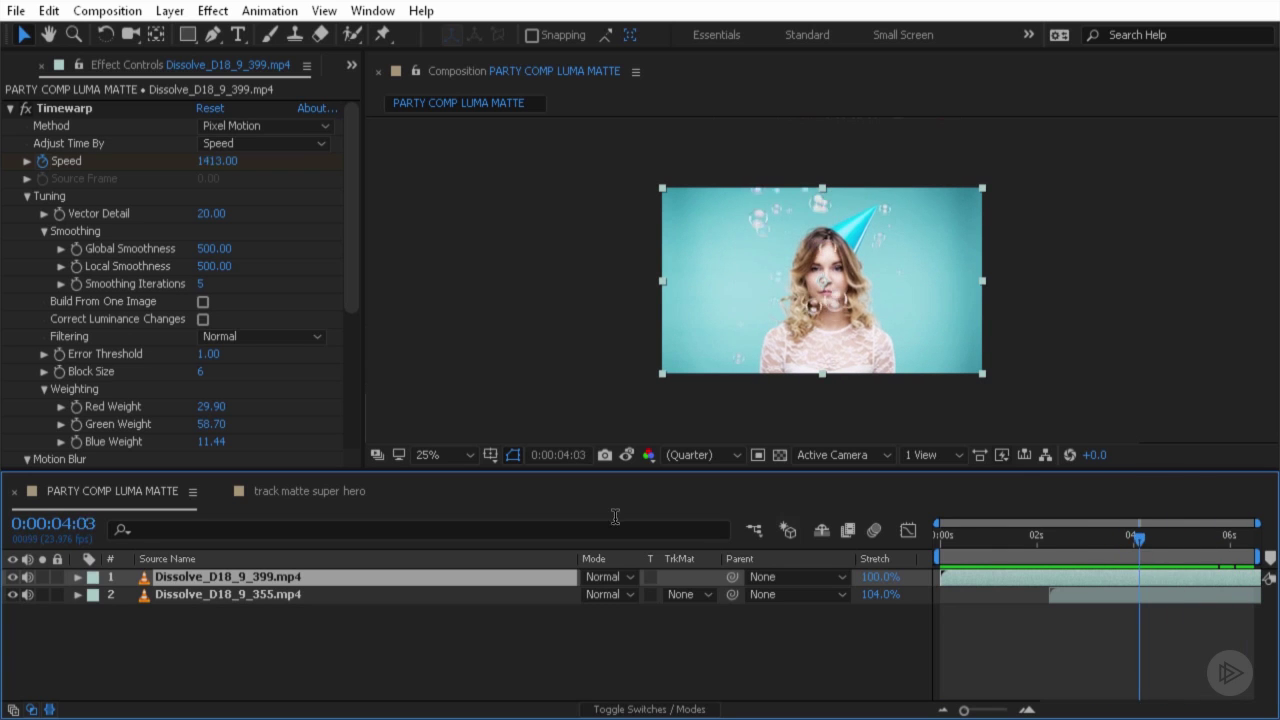
{"action": "left_click", "coordinate": [13, 578]}
{"action": "left_click_drag", "start_coordinate": [1051, 535], "coordinate": [965, 559]}
{"action": "left_click", "coordinate": [12, 577]}
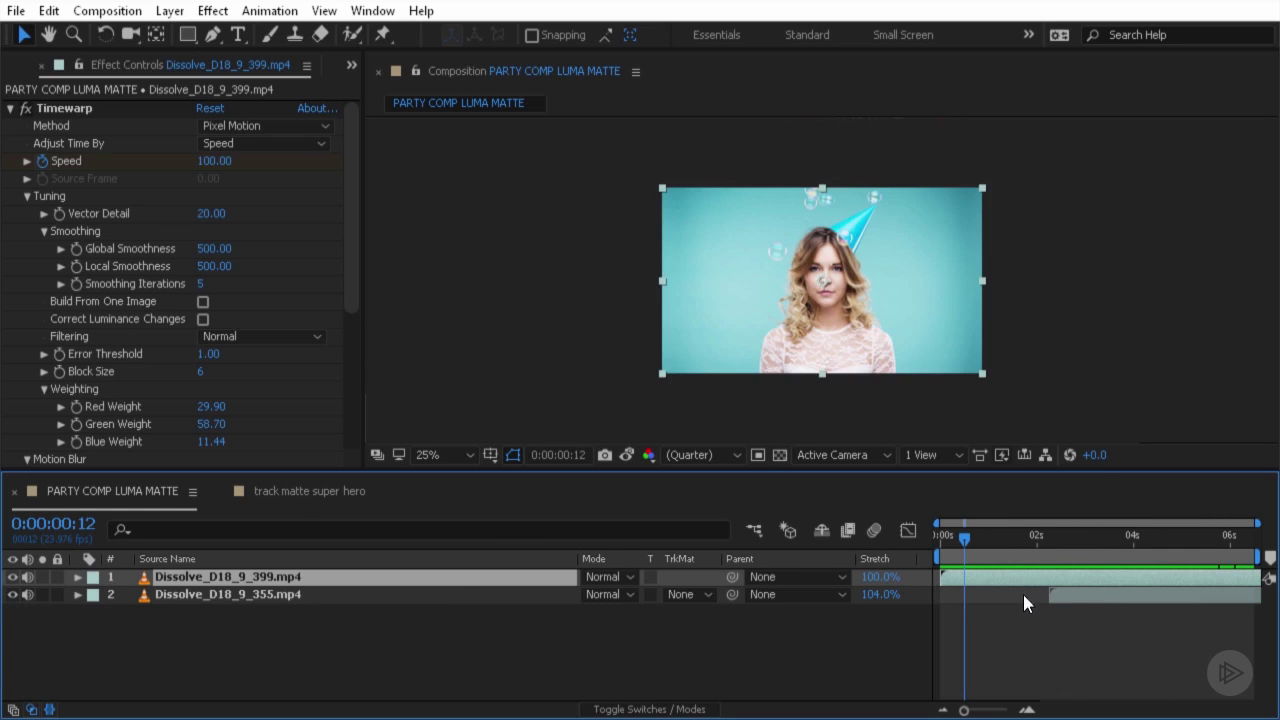
{"action": "left_click_drag", "start_coordinate": [969, 537], "coordinate": [1250, 575]}
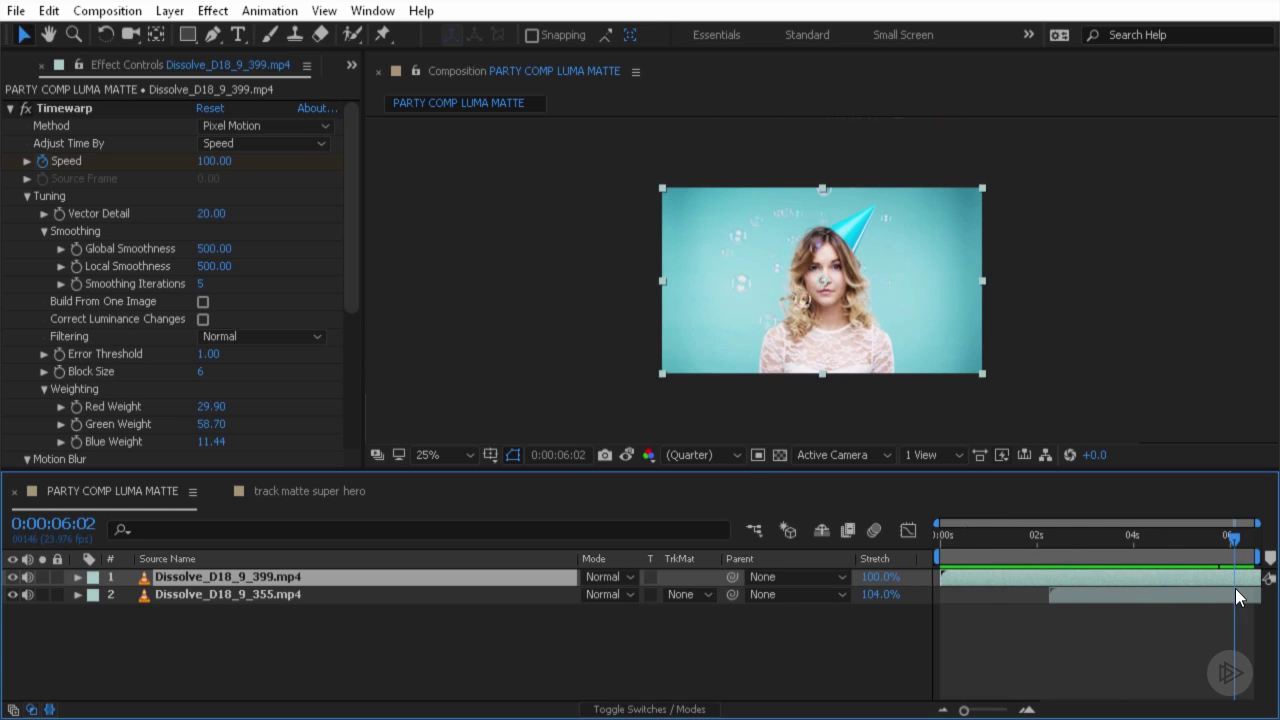
- Fade out Dissolve_D18_9_399.mp4 with opacity keyframes from 100% at 0:00:02:10 to 0% shortly after, and preview the fade
{"action": "left_click", "coordinate": [77, 577]}
{"action": "left_click", "coordinate": [96, 607]}
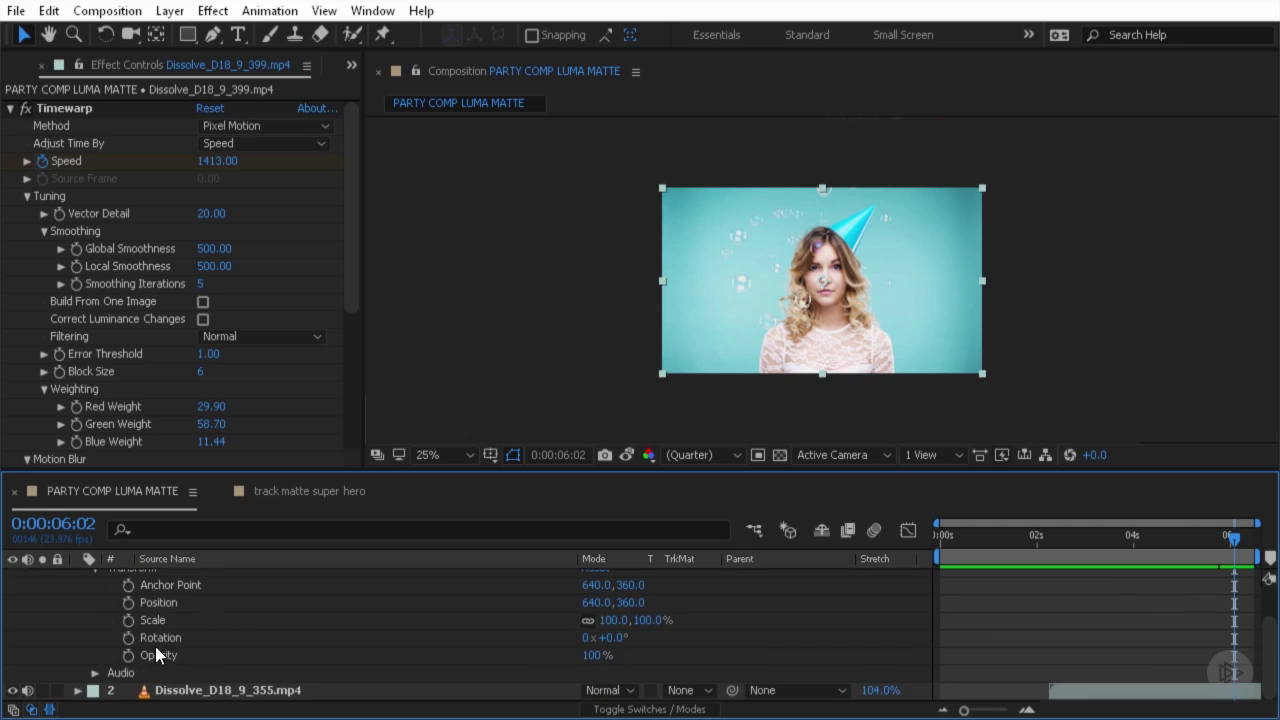
{"action": "left_click", "coordinate": [1056, 535]}
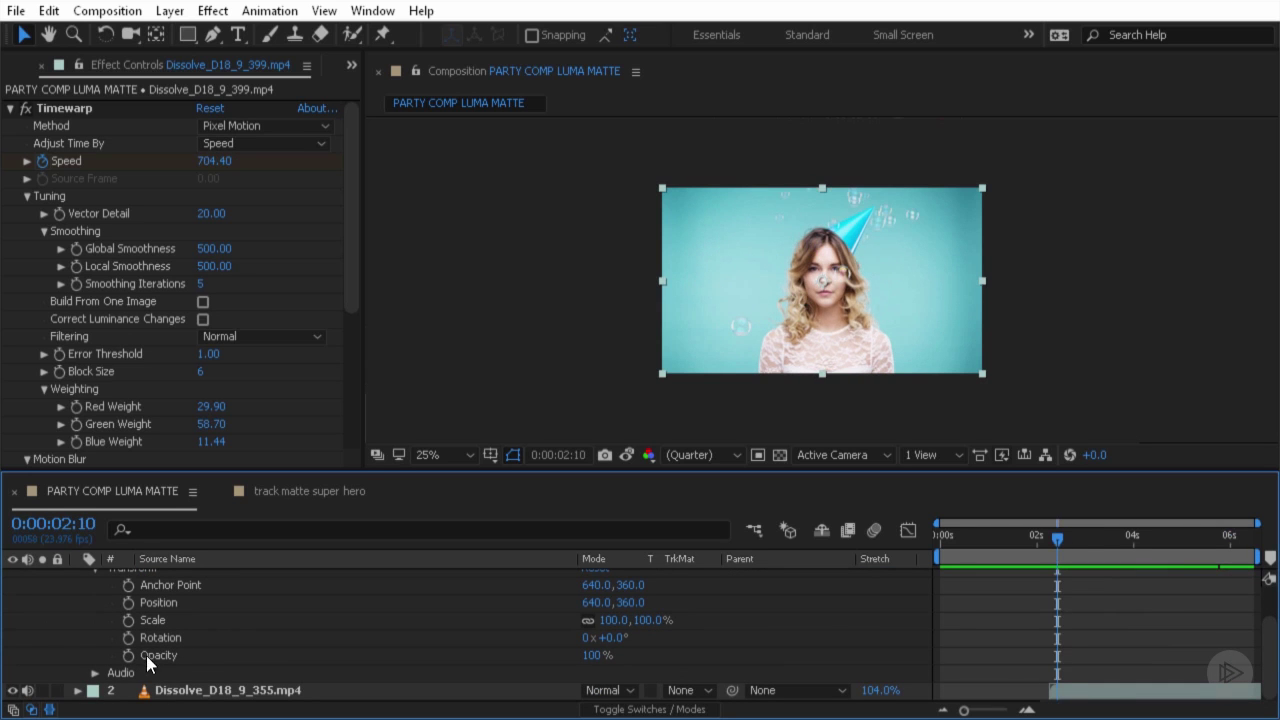
{"action": "left_click", "coordinate": [128, 655]}
{"action": "left_click", "coordinate": [1075, 535]}
{"action": "left_click_drag", "start_coordinate": [590, 655], "coordinate": [379, 658]}
{"action": "left_click_drag", "start_coordinate": [1040, 539], "coordinate": [1094, 615]}
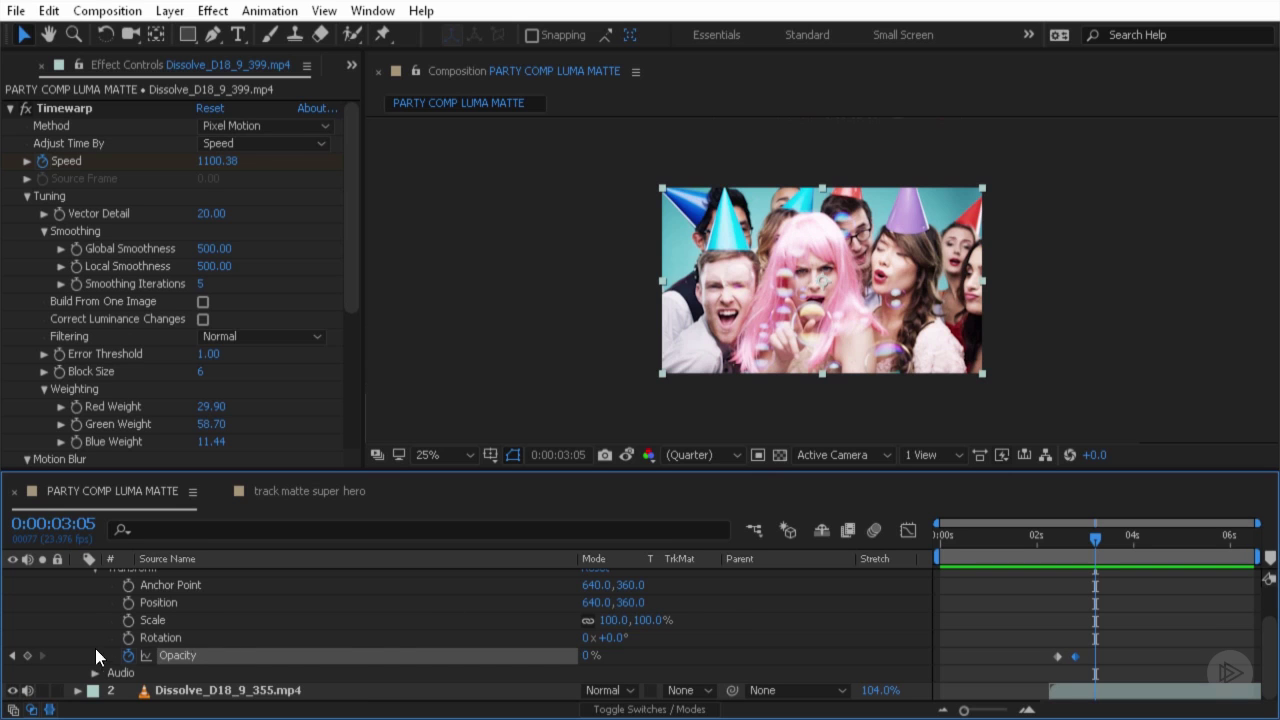
- Remove the opacity animation from Dissolve_D18_9_399.mp4 with the time at 0:00:02:01 and collapse the layer
{"action": "left_click", "coordinate": [1040, 543]}
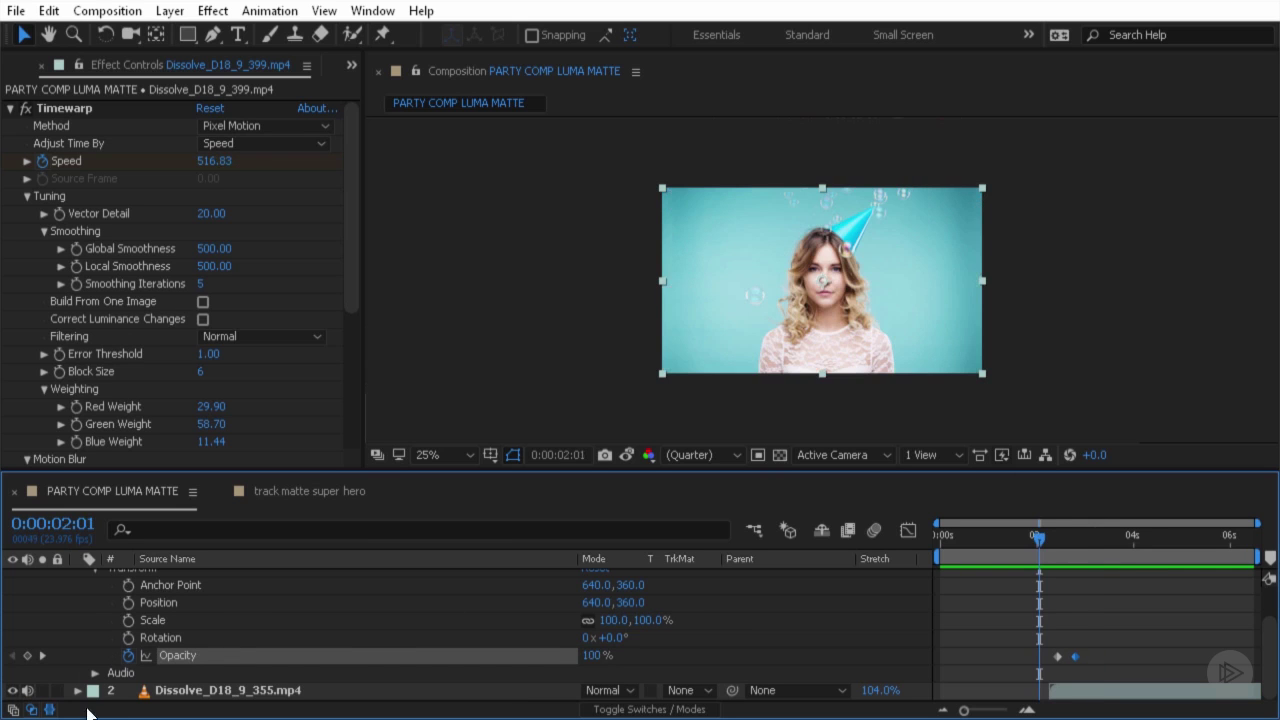
{"action": "left_click", "coordinate": [129, 656]}
{"action": "scroll", "coordinate": [150, 620], "scroll_direction": "up", "scroll_amount": 2}
{"action": "left_click", "coordinate": [74, 576]}
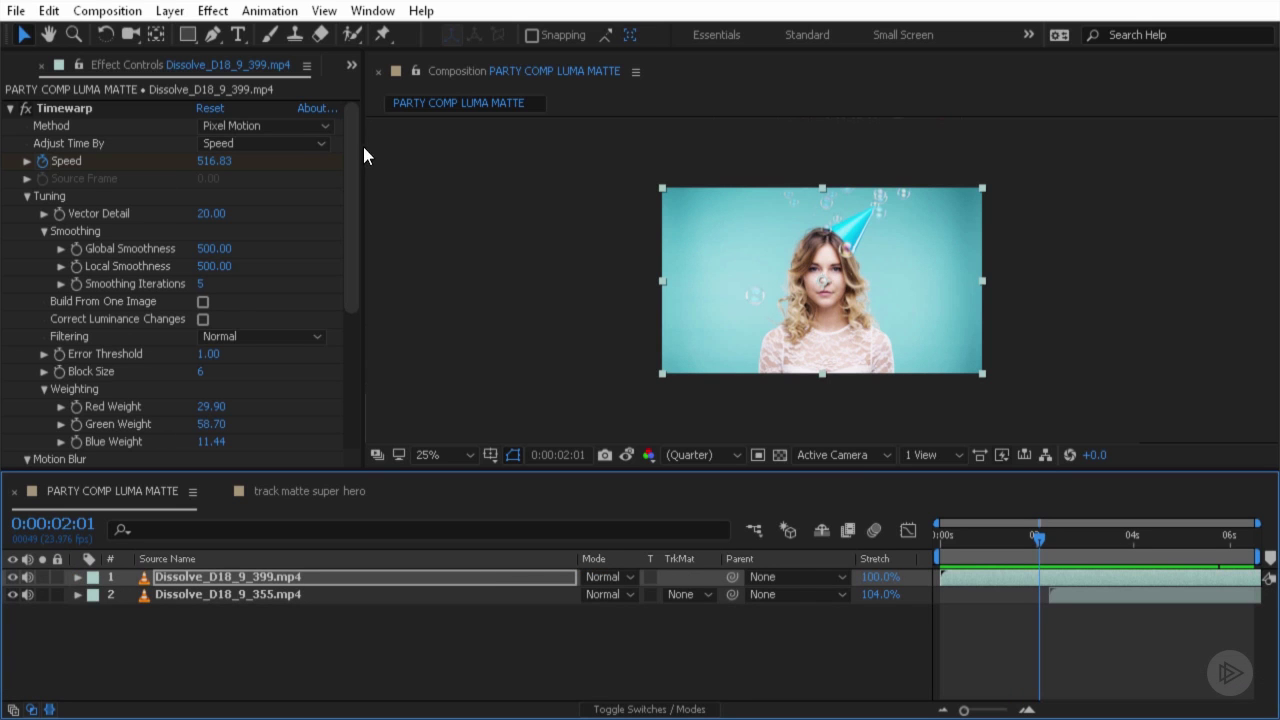
- Add InkTransition.mp4 from the project files to the composition as the topmost layer, above Dissolve_D18_9_399.mp4
{"action": "left_click_drag", "start_coordinate": [366, 150], "coordinate": [437, 152]}
{"action": "left_click", "coordinate": [20, 64]}
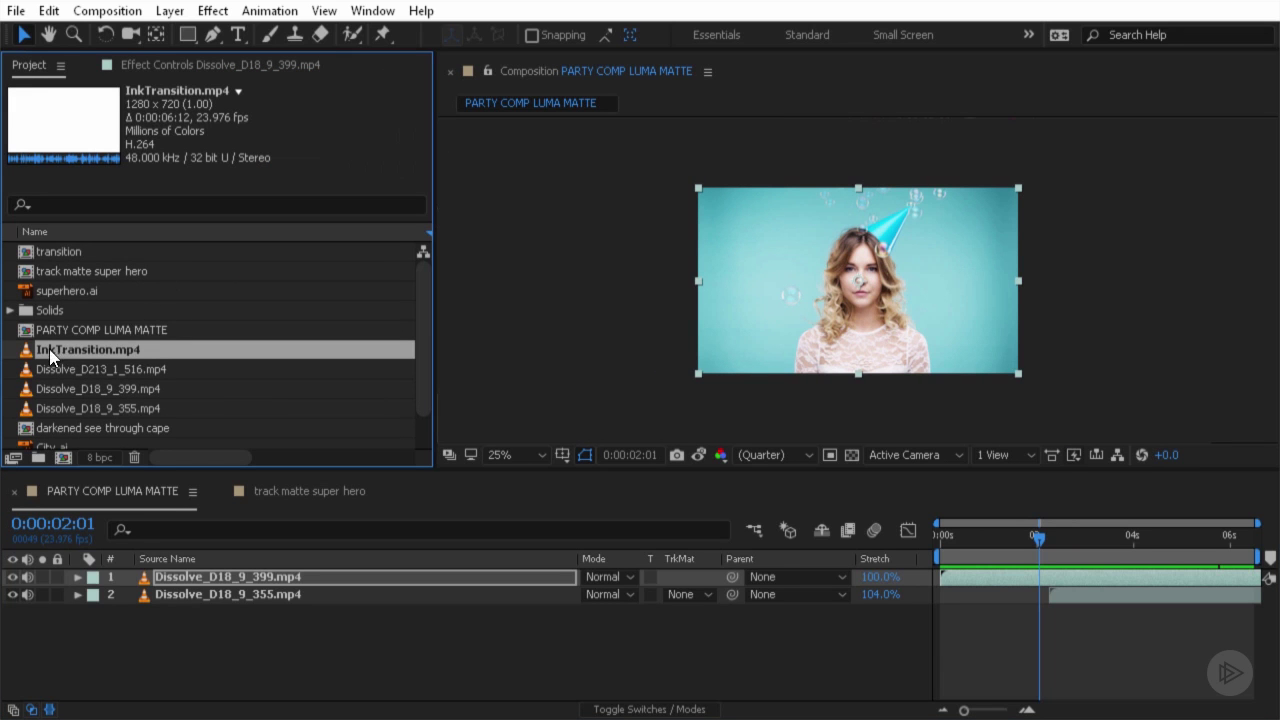
{"action": "left_click_drag", "start_coordinate": [126, 351], "coordinate": [183, 577]}
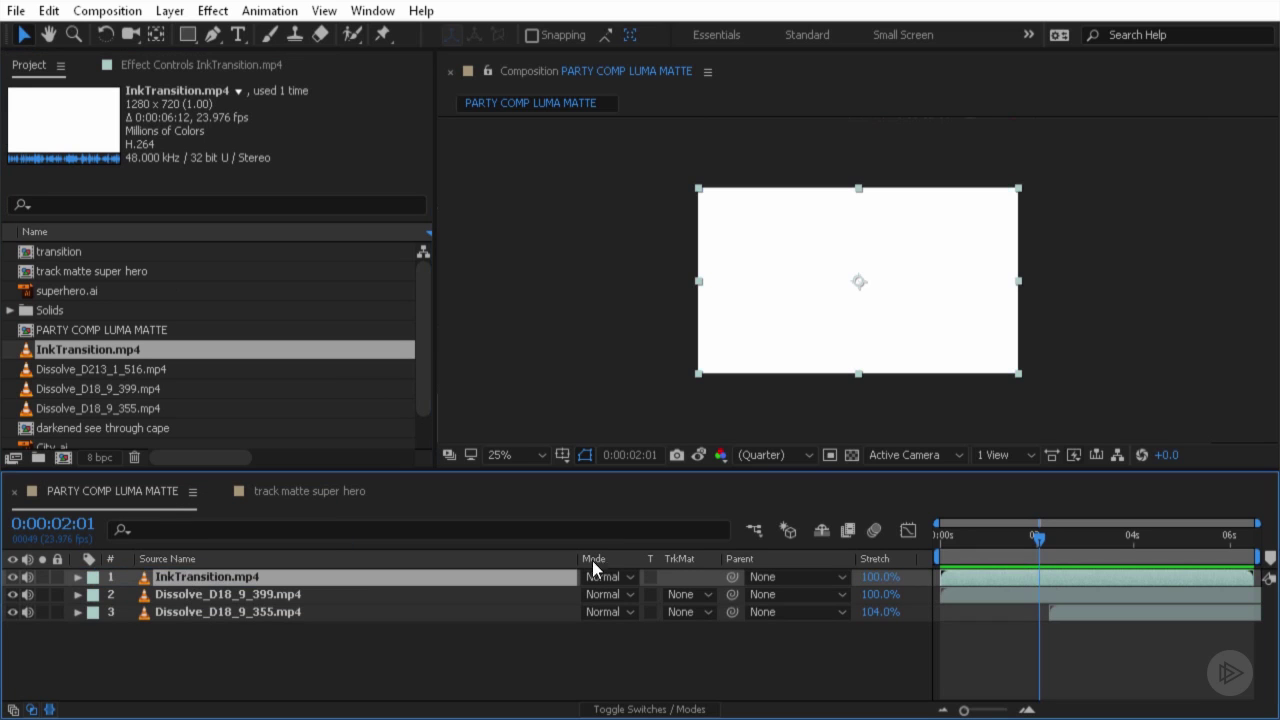
- Play the ink transition footage and examine its black and white areas at 0:00:04:02
{"action": "key", "text": "space"}
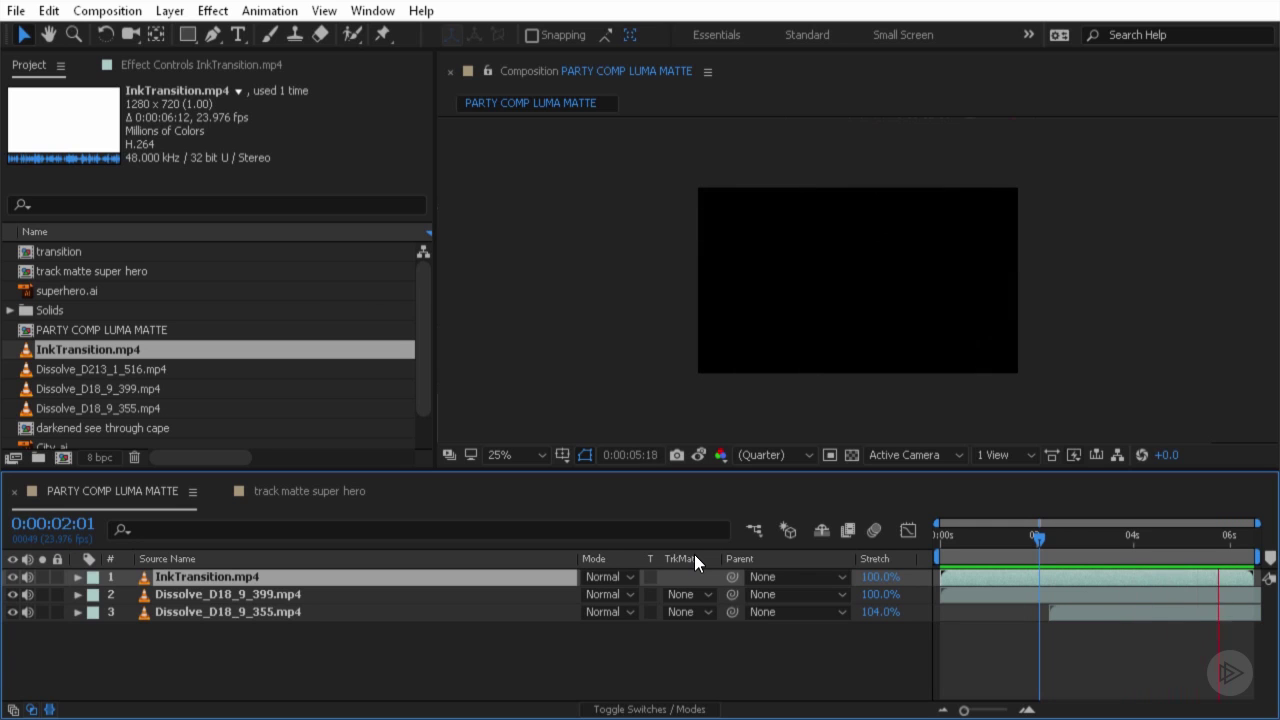
{"action": "mouse_move", "coordinate": [1054, 532]}
{"action": "left_mouse_down"}
{"action": "mouse_move", "coordinate": [1152, 544]}
{"action": "mouse_move", "coordinate": [1137, 546]}
{"action": "left_mouse_up"}
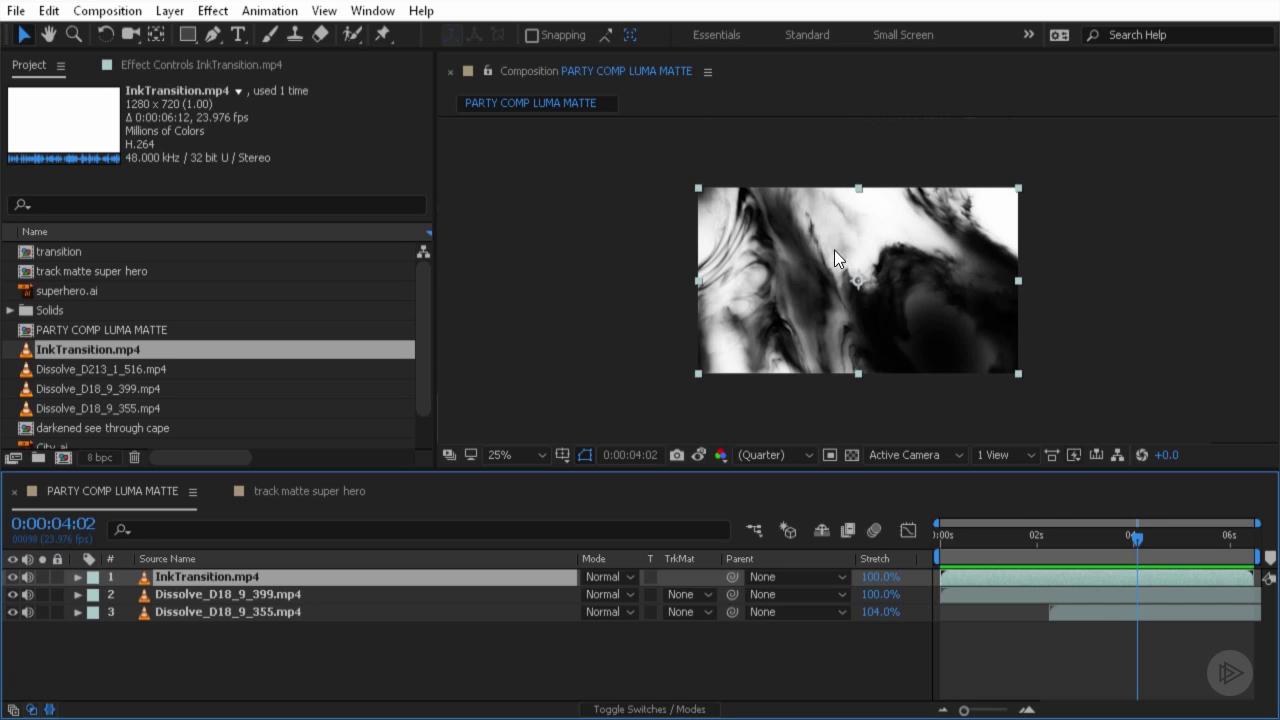
{"action": "left_click", "coordinate": [1073, 229]}
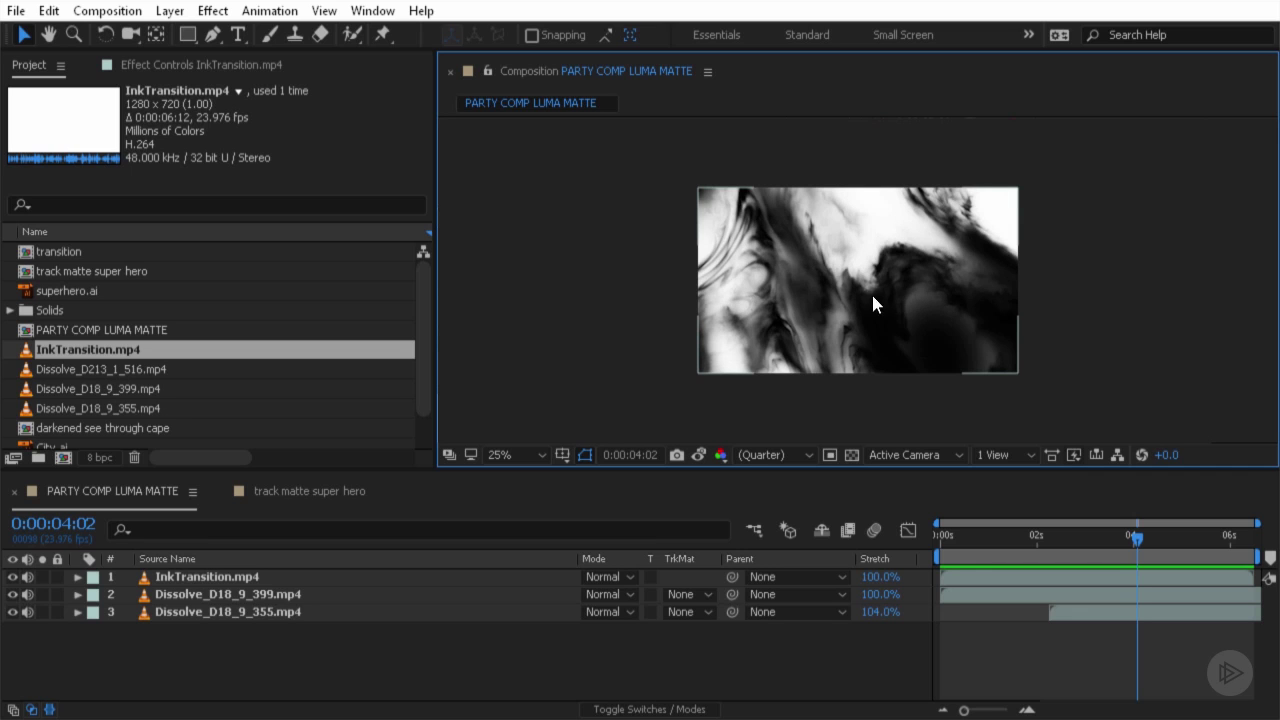
- Inspect the ink footage's Alpha channel in the composition view and return the view to RGB
{"action": "left_click", "coordinate": [720, 454]}
{"action": "left_click", "coordinate": [787, 298]}
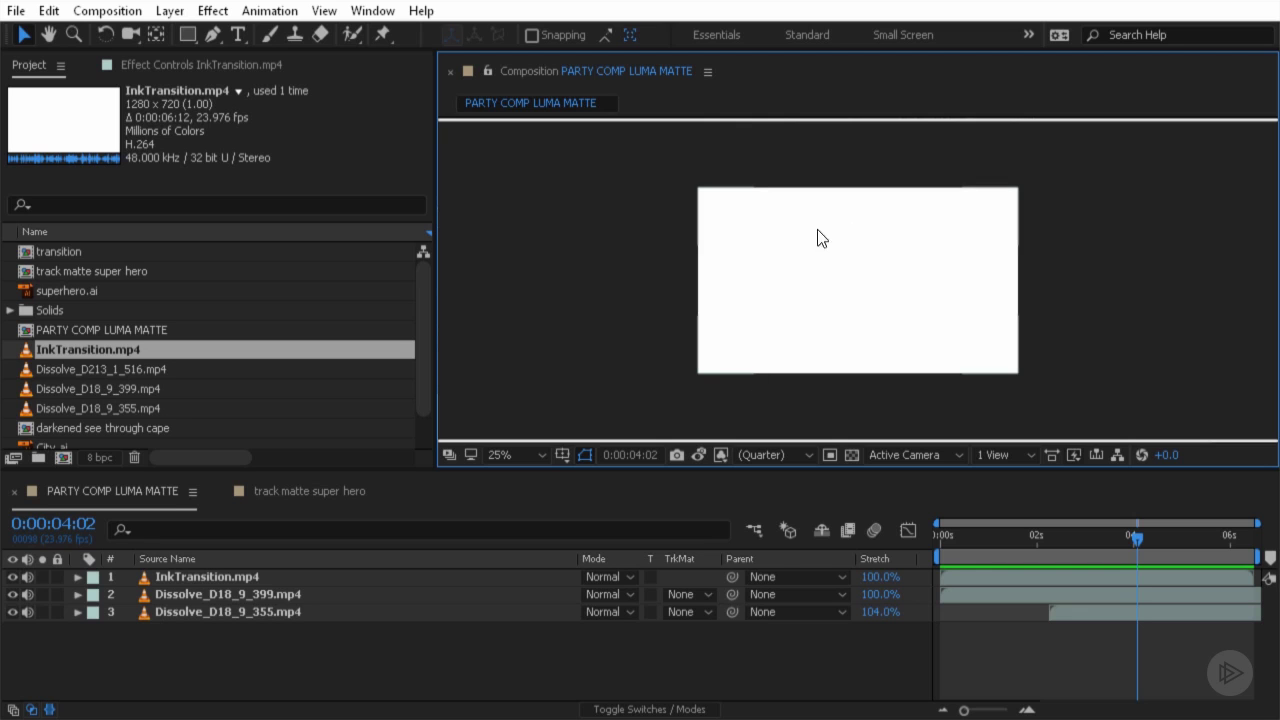
{"action": "left_click", "coordinate": [716, 455]}
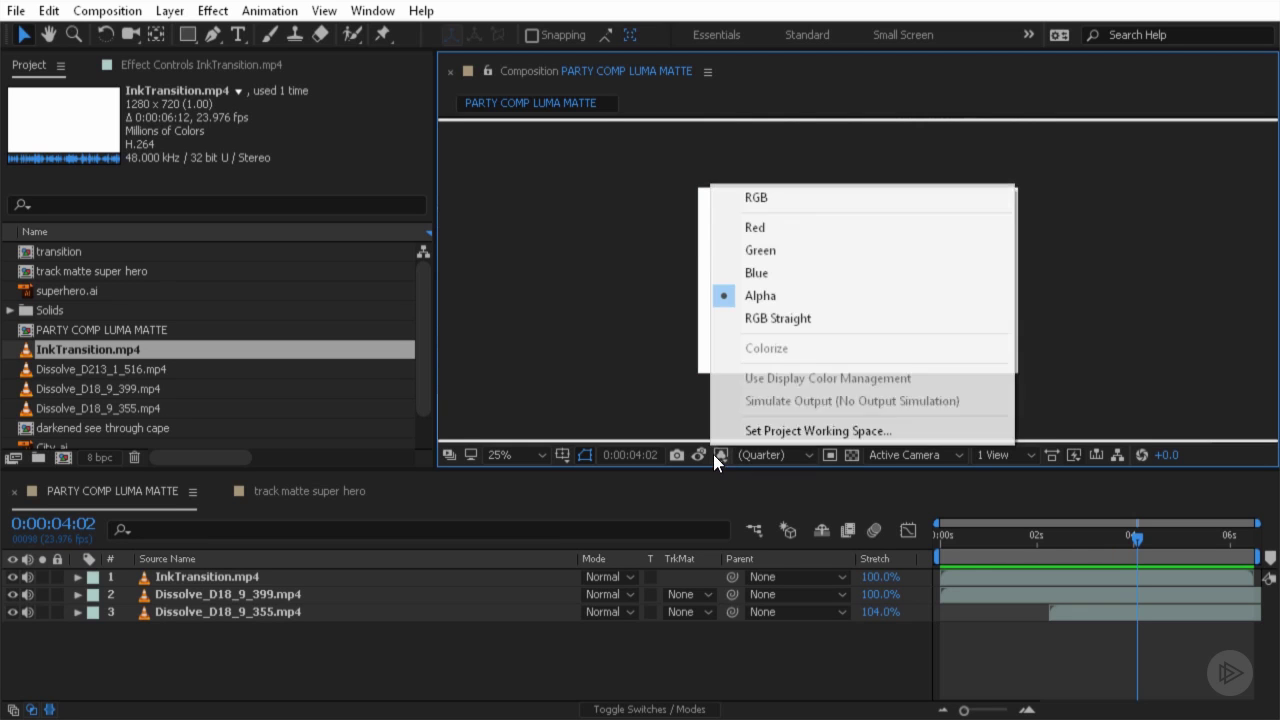
{"action": "left_click", "coordinate": [803, 197]}
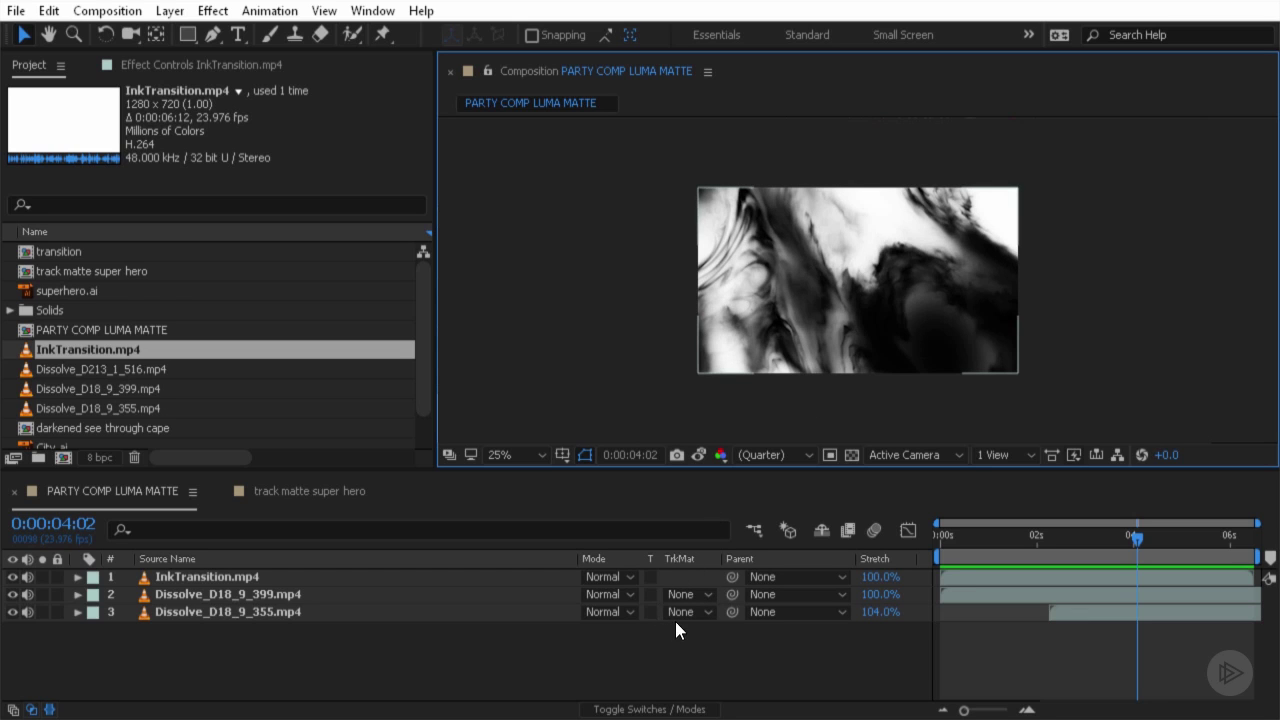
- Review the track matte options for Dissolve_D18_9_399.mp4 and the stacking order of the ink layer and both party clips
{"action": "left_click", "coordinate": [693, 597]}
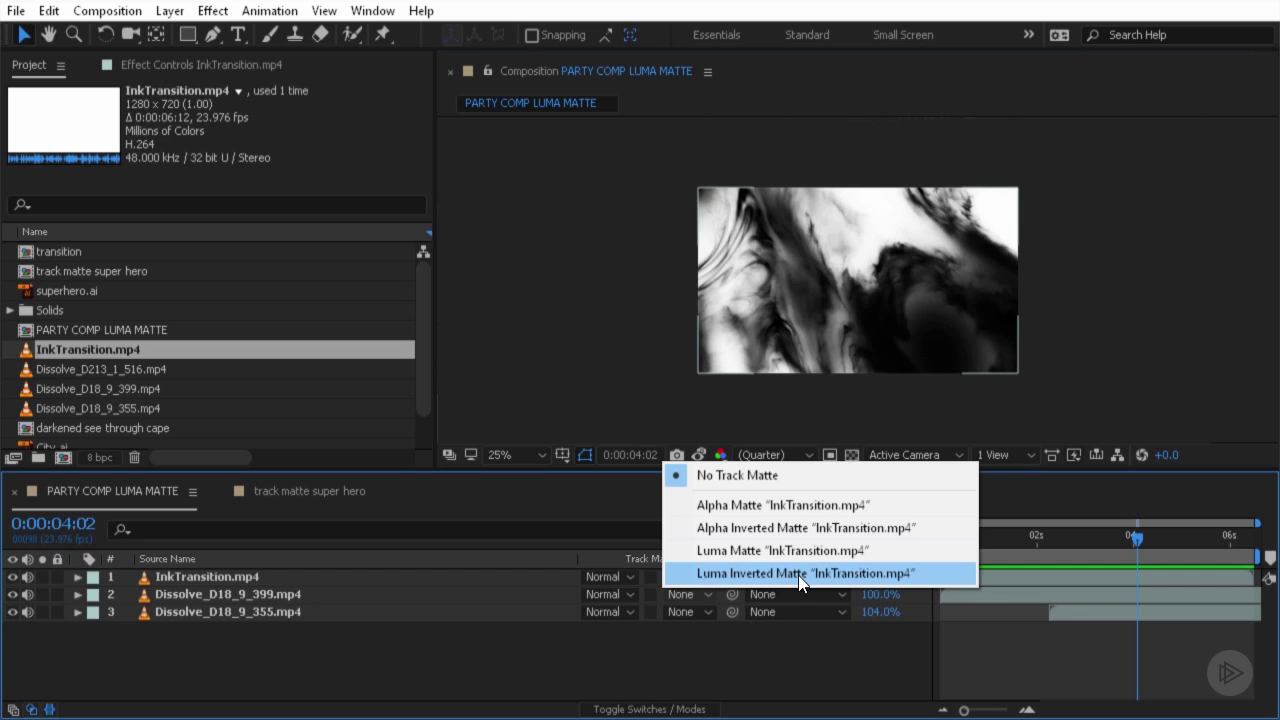
{"action": "left_click", "coordinate": [726, 651]}
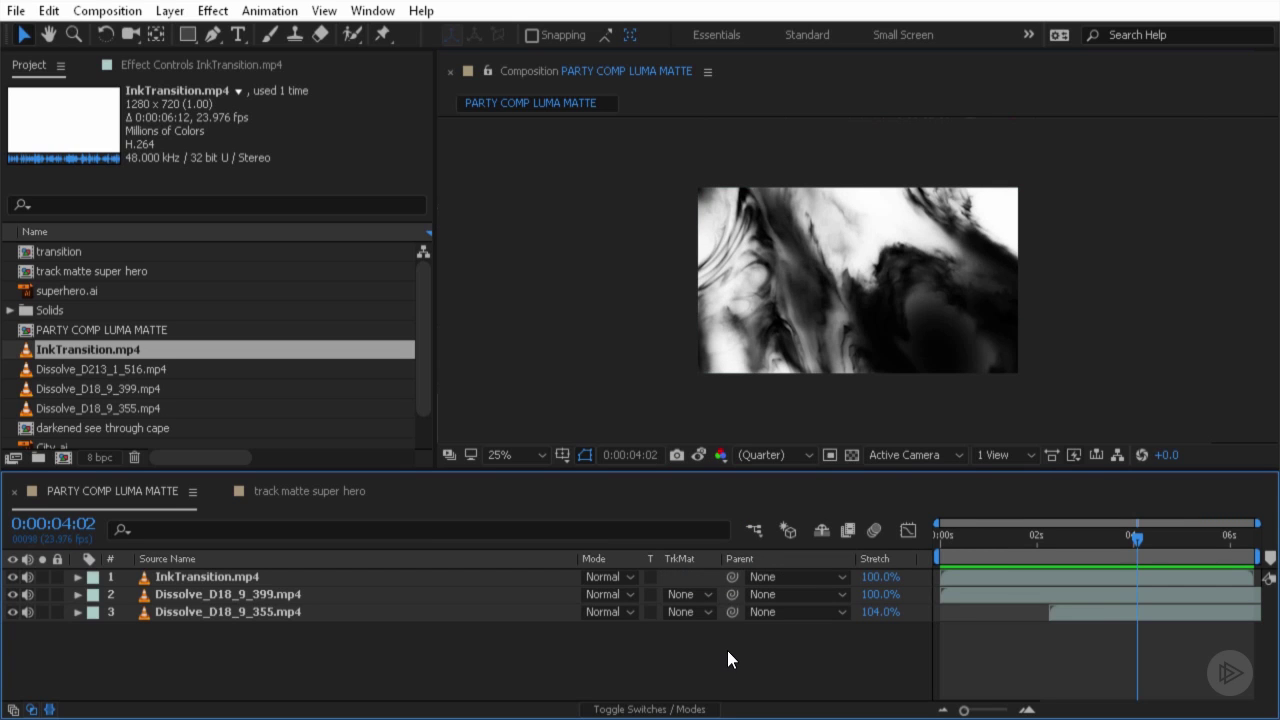
{"action": "left_click", "coordinate": [225, 574]}
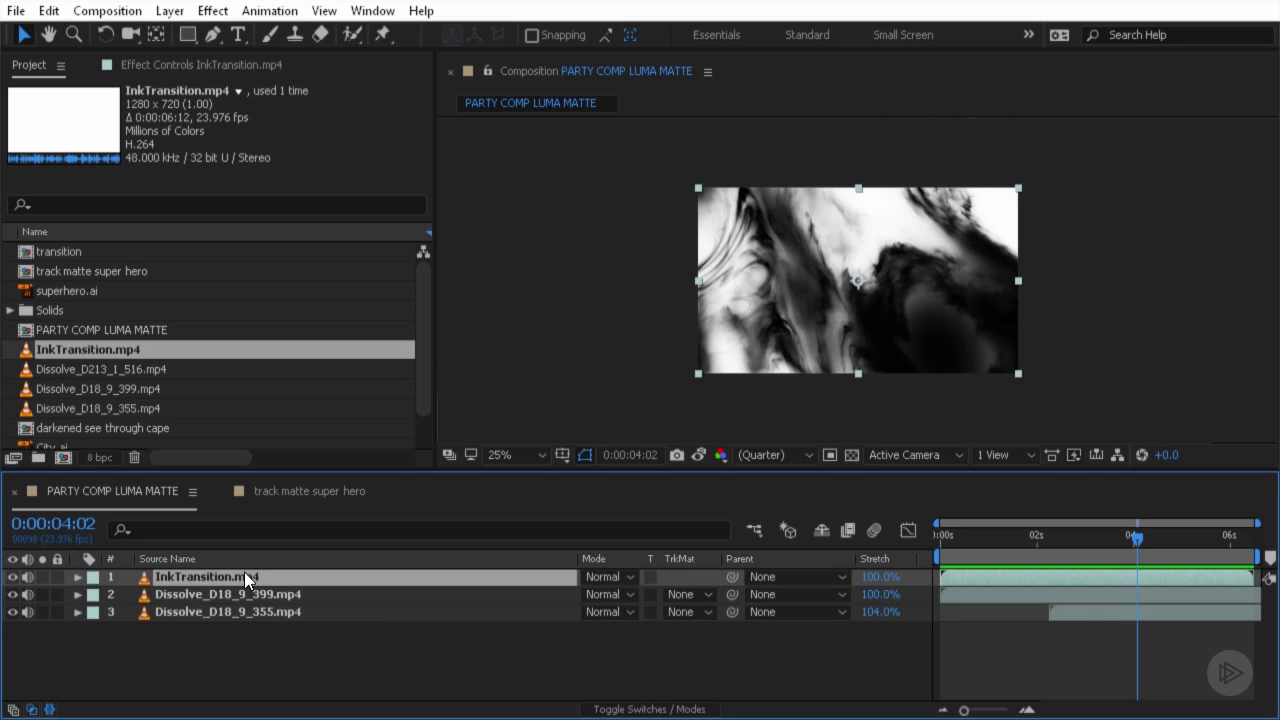
{"action": "left_click", "coordinate": [192, 594]}
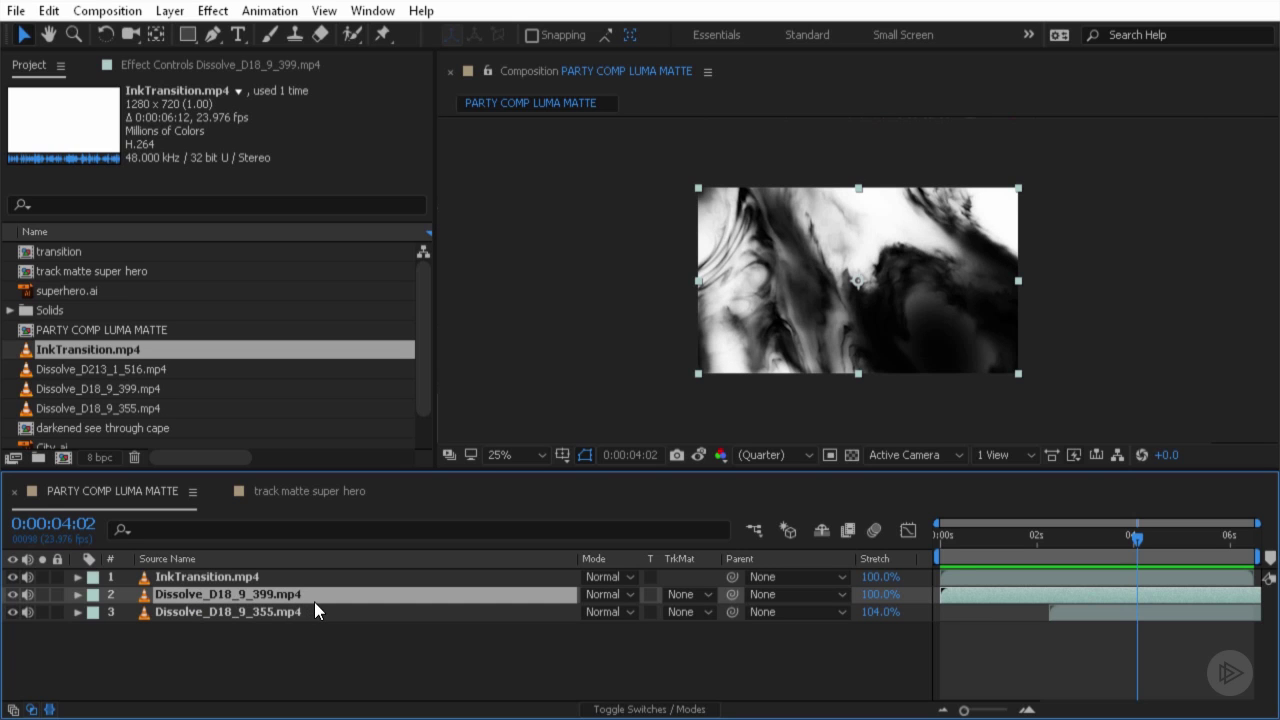
{"action": "left_click", "coordinate": [267, 613]}
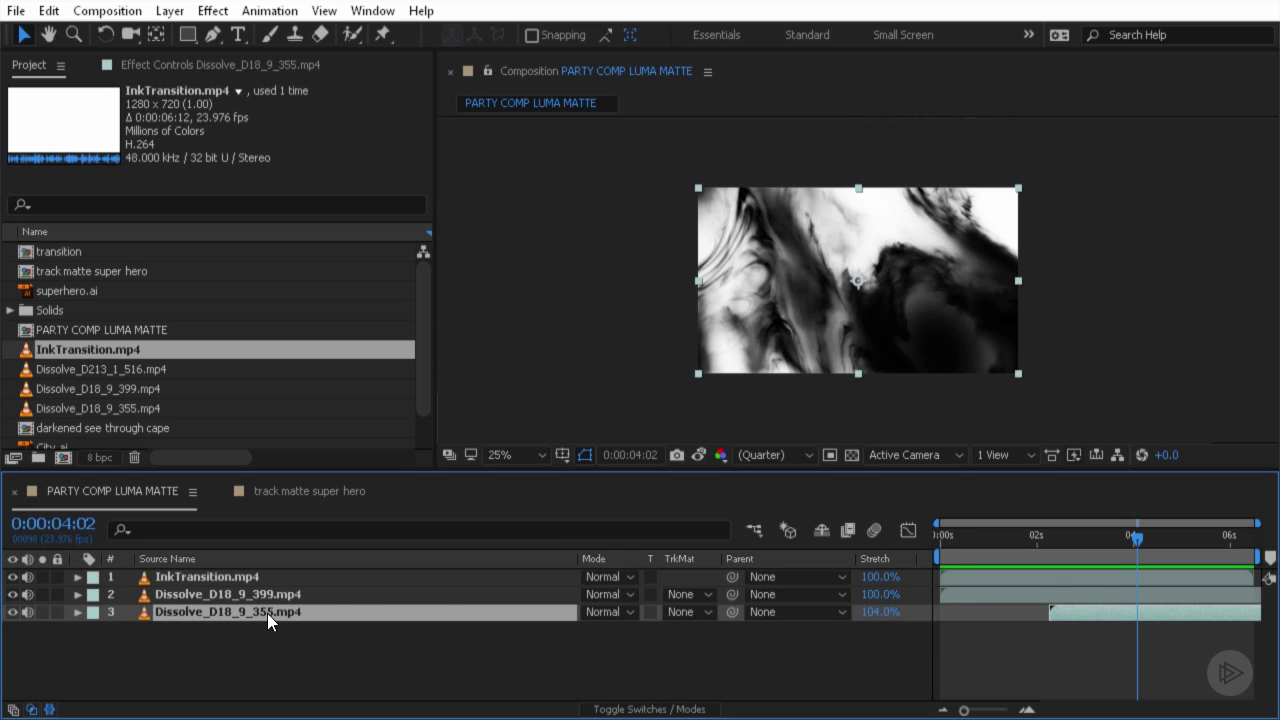
{"action": "left_click", "coordinate": [479, 654]}
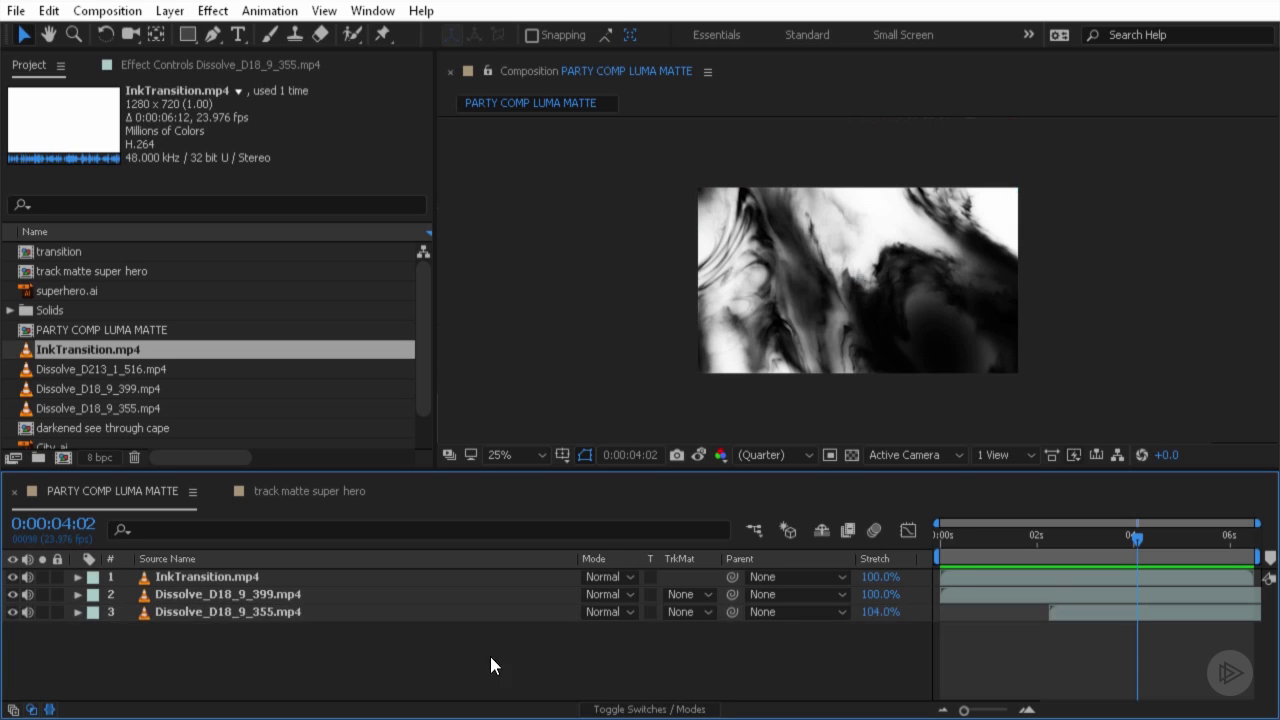
- Set the track matte of Dissolve_D18_9_399.mp4 to Luma Matte "InkTransition.mp4" and play the result
{"action": "left_click", "coordinate": [697, 593]}
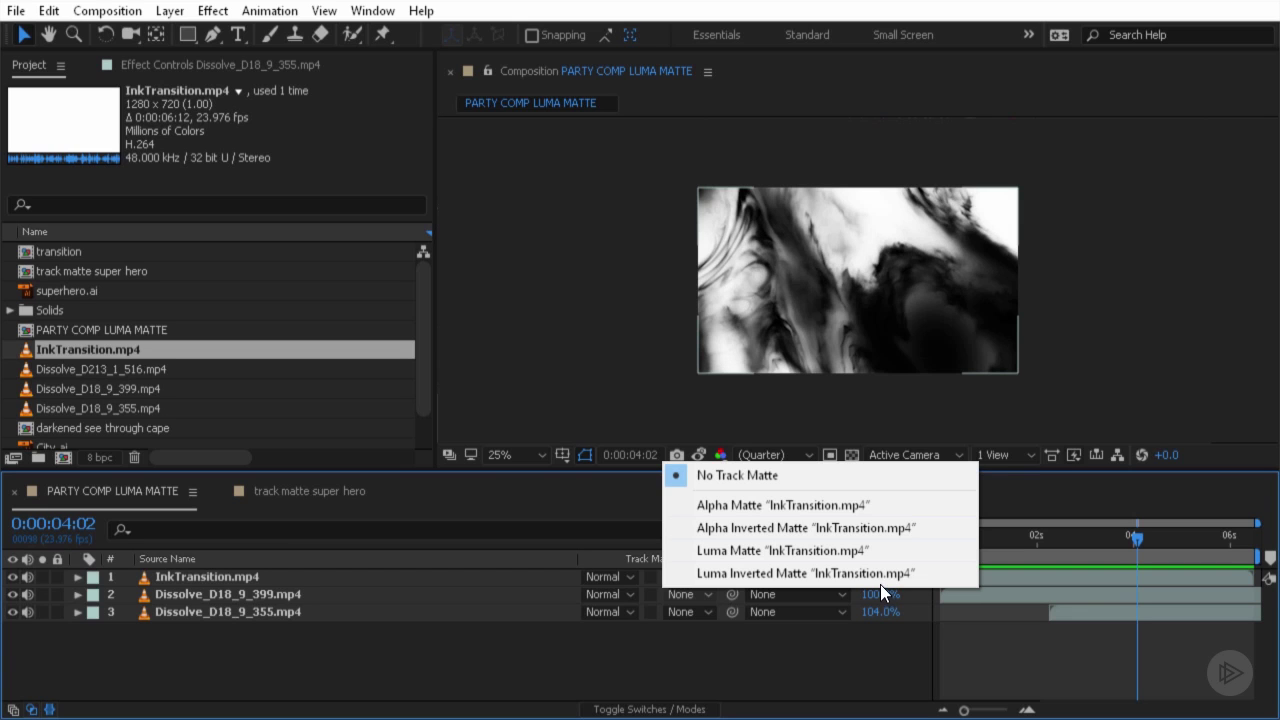
{"action": "left_click", "coordinate": [768, 550]}
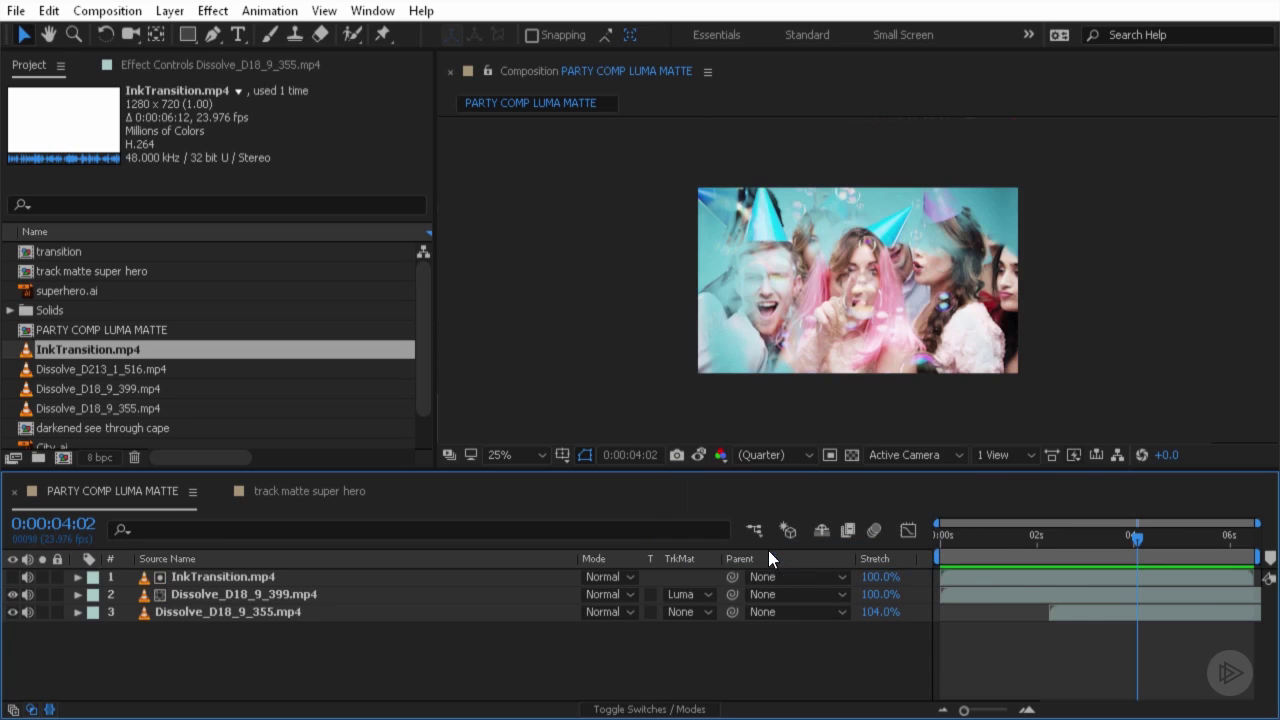
{"action": "key", "text": "space"}
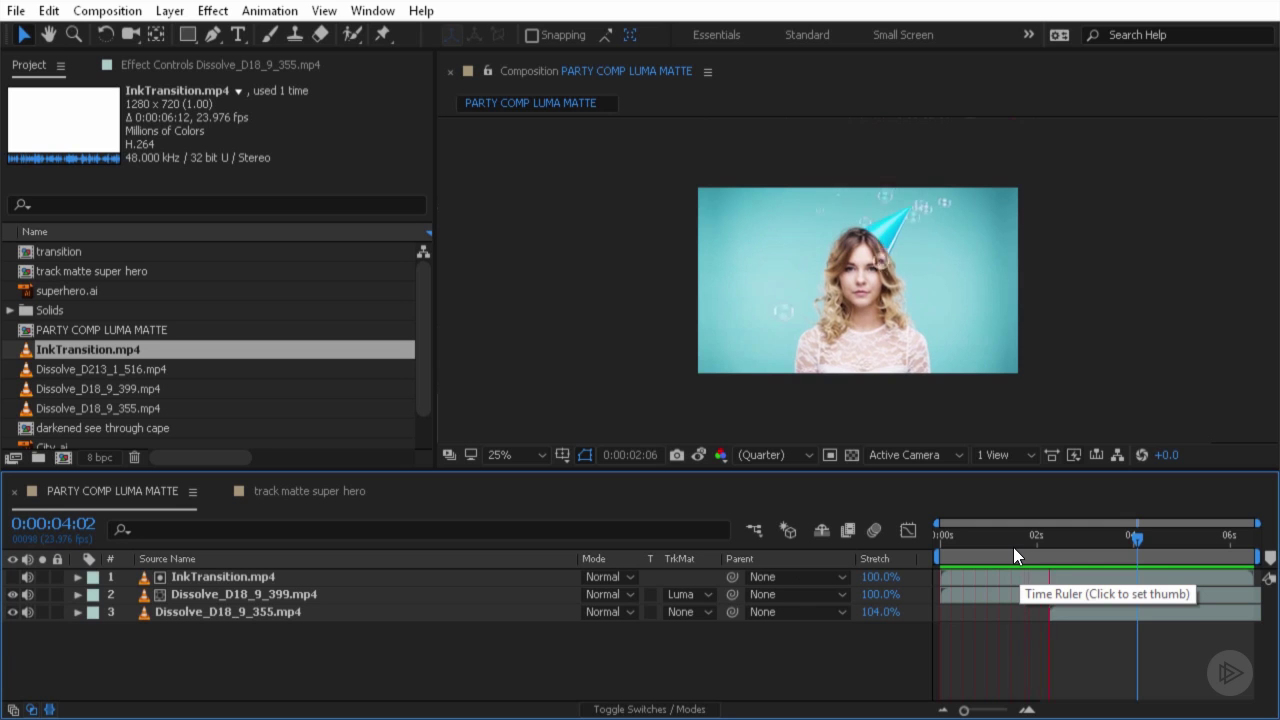
- Examine the luma matte transition on Dissolve_D18_9_399.mp4 by scrubbing and replaying it between 0:00:01:09 and 0:00:04:19
{"action": "left_click_drag", "start_coordinate": [970, 537], "coordinate": [1006, 538]}
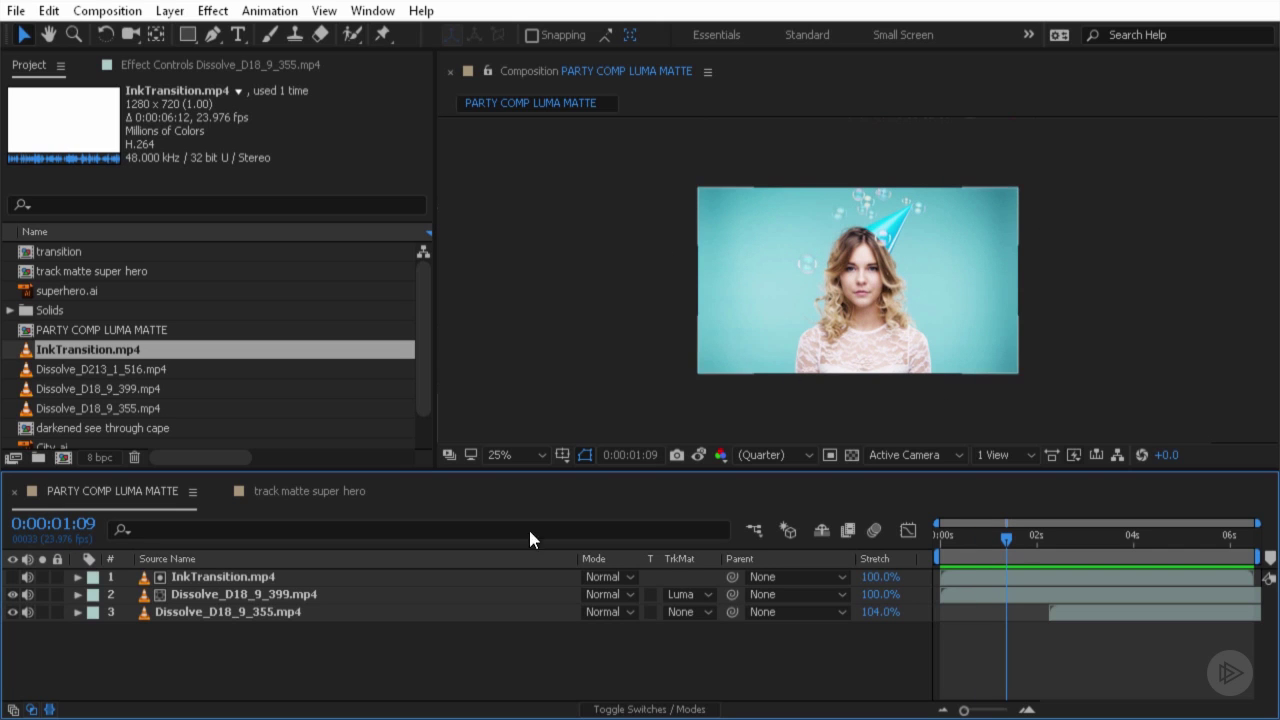
{"action": "left_click", "coordinate": [204, 594]}
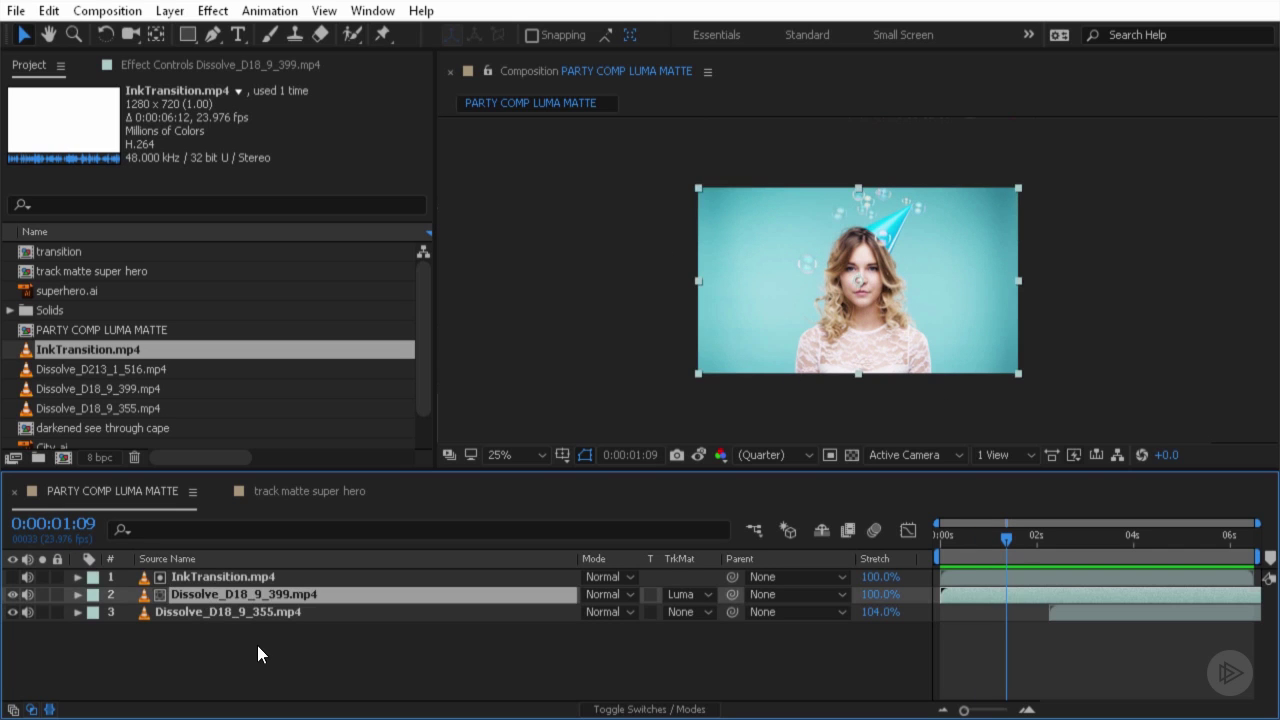
{"action": "left_click_drag", "start_coordinate": [1006, 541], "coordinate": [1044, 546]}
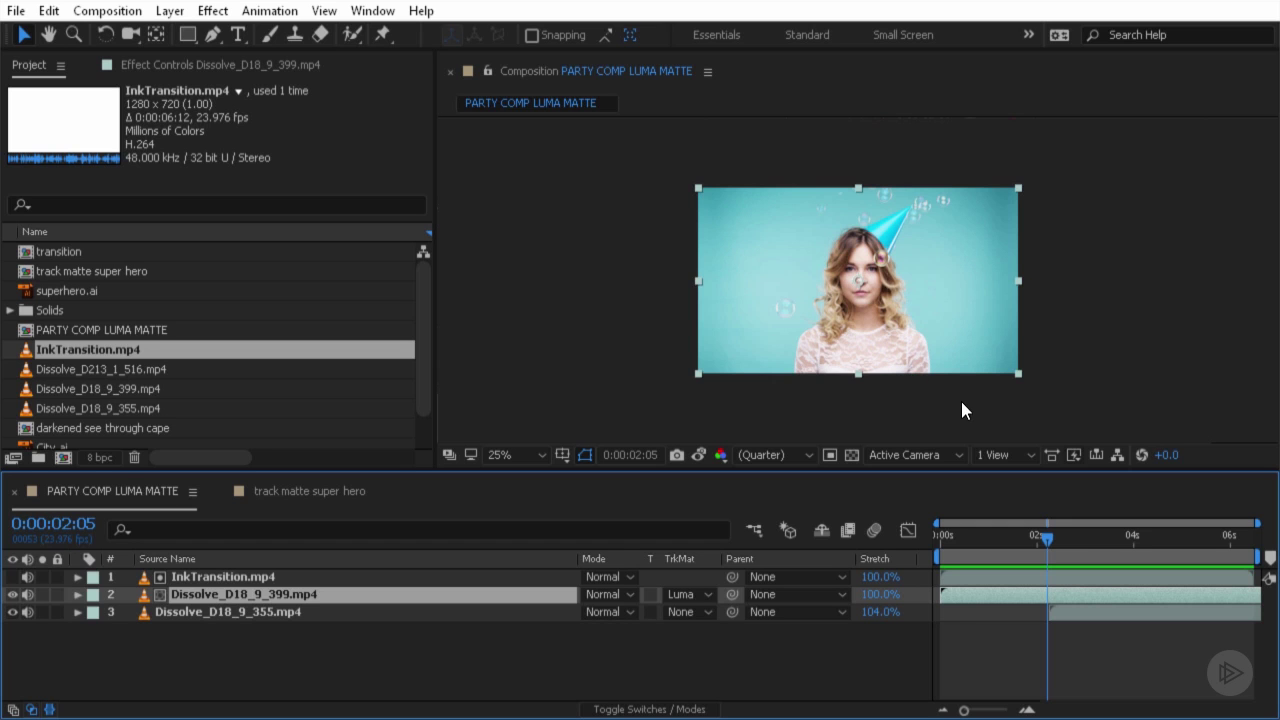
{"action": "left_click_drag", "start_coordinate": [1050, 542], "coordinate": [1124, 538]}
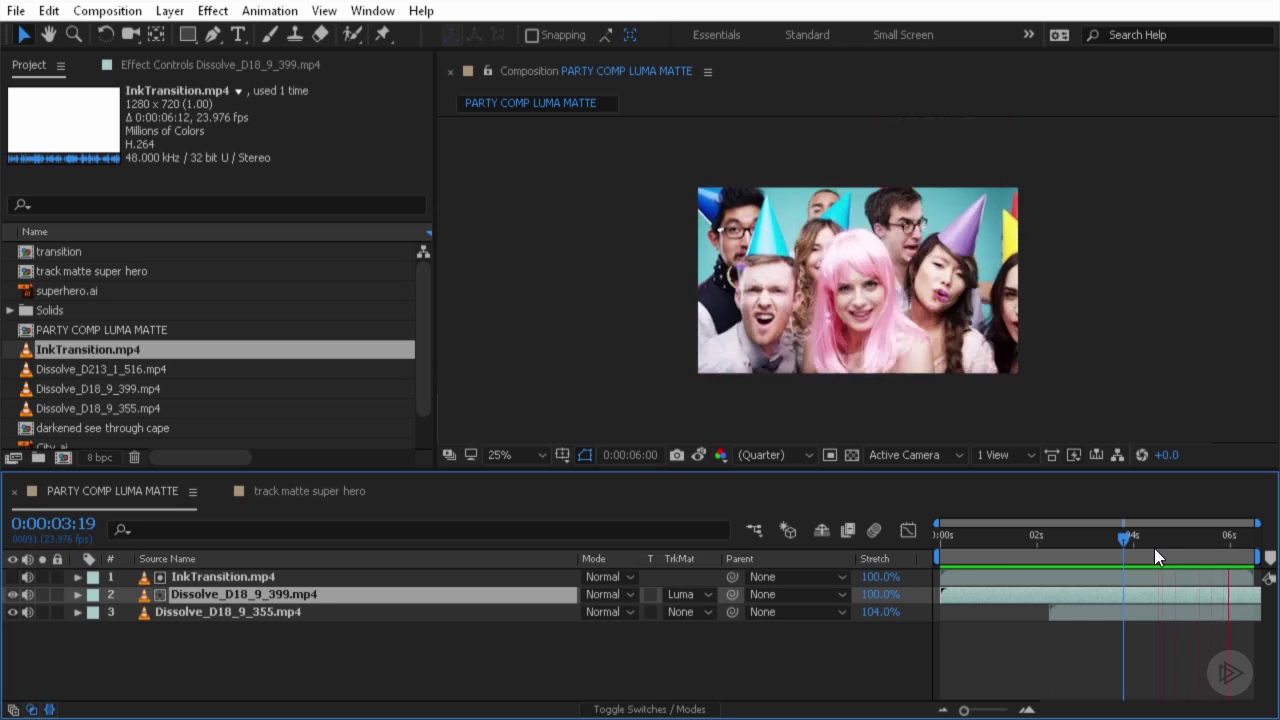
{"action": "left_click", "coordinate": [1143, 539]}
{"action": "left_click_drag", "start_coordinate": [1058, 547], "coordinate": [1172, 568]}
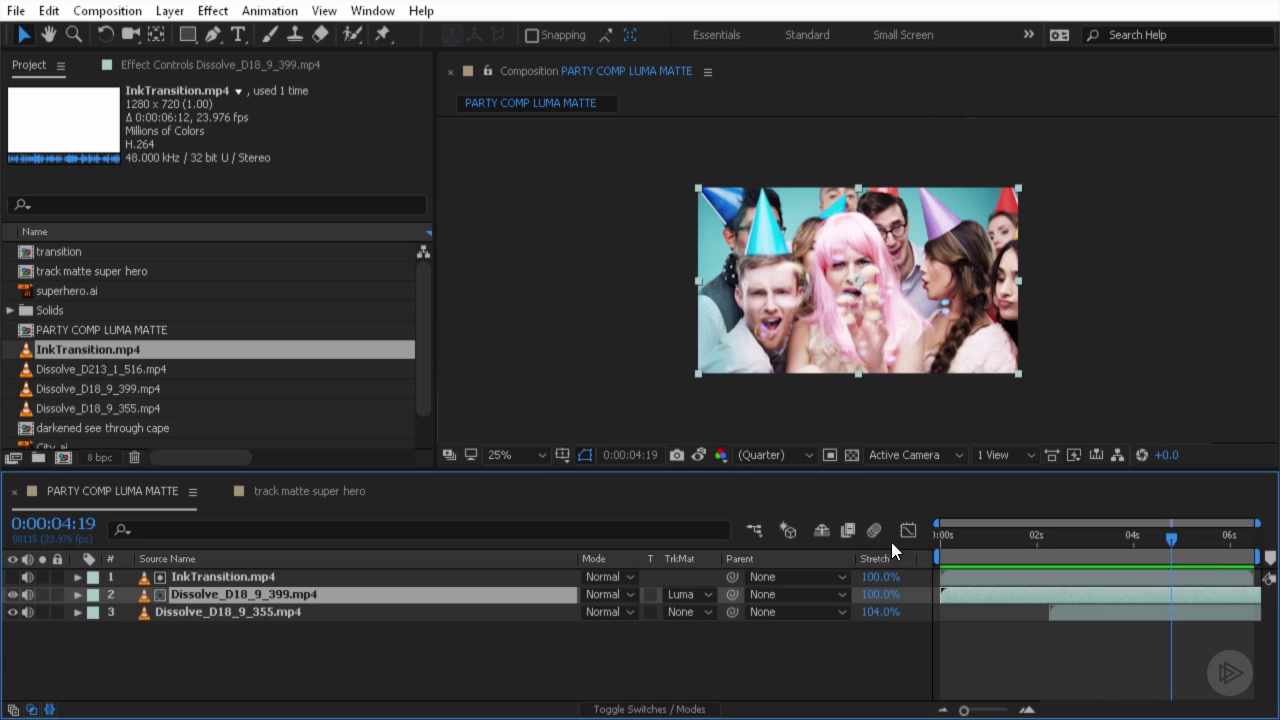
- Switch to the track matte super hero composition and scrub its animation from the start to 0:00:06:18
{"action": "left_click", "coordinate": [332, 488]}
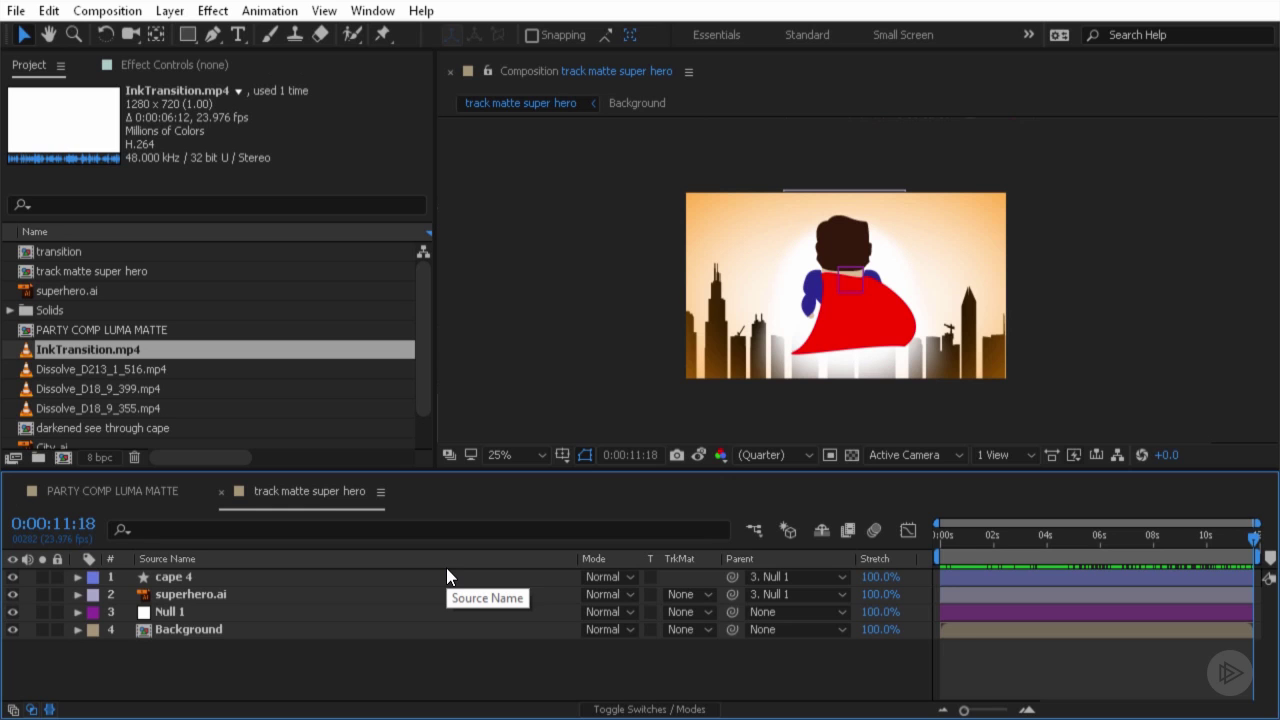
{"action": "left_click", "coordinate": [935, 540]}
{"action": "left_click_drag", "start_coordinate": [935, 540], "coordinate": [1118, 582]}
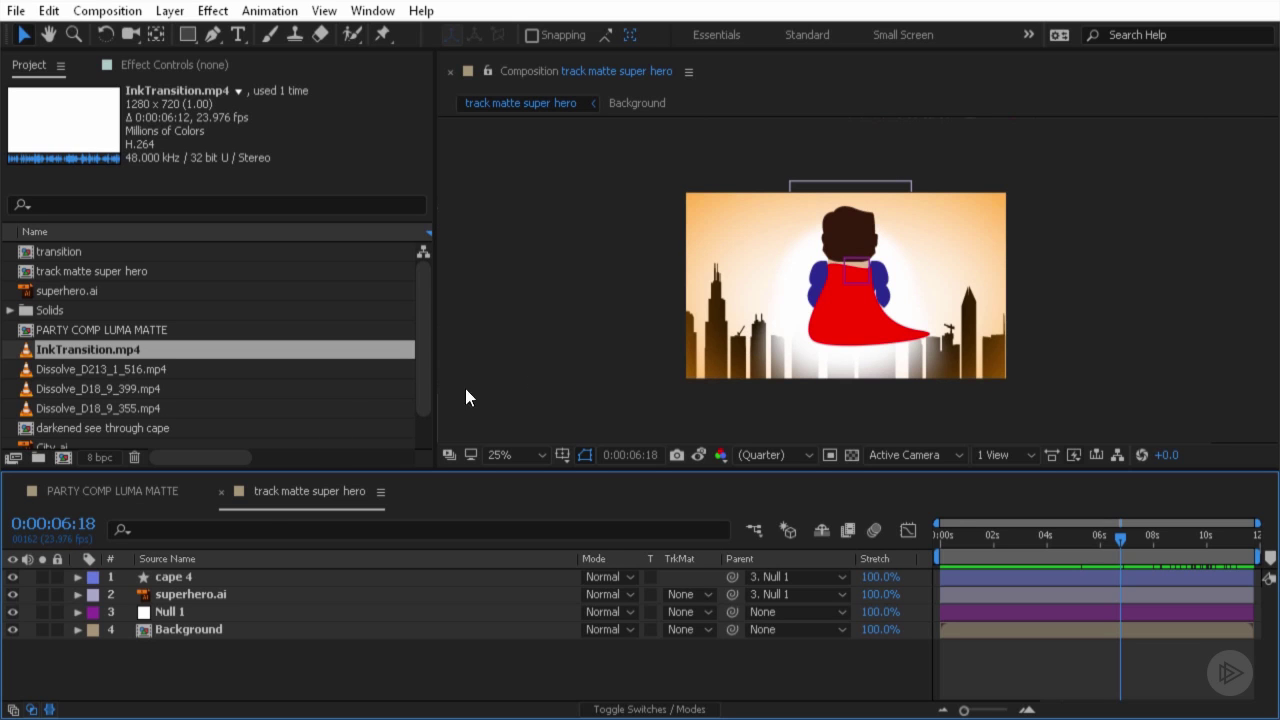
- Try lowering the cape 4 layer's opacity to 62%, scrub to 0:00:09:11, and restore the opacity to 100%
{"action": "left_click", "coordinate": [199, 579]}
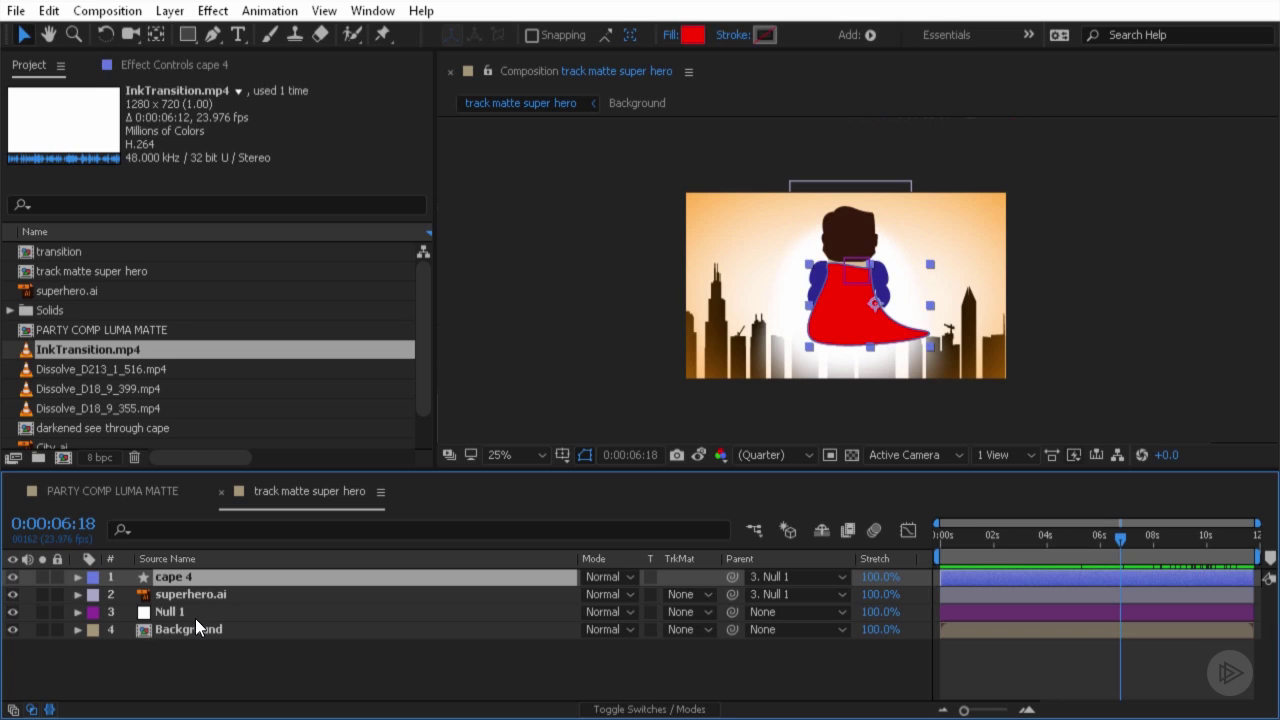
{"action": "key", "text": "t"}
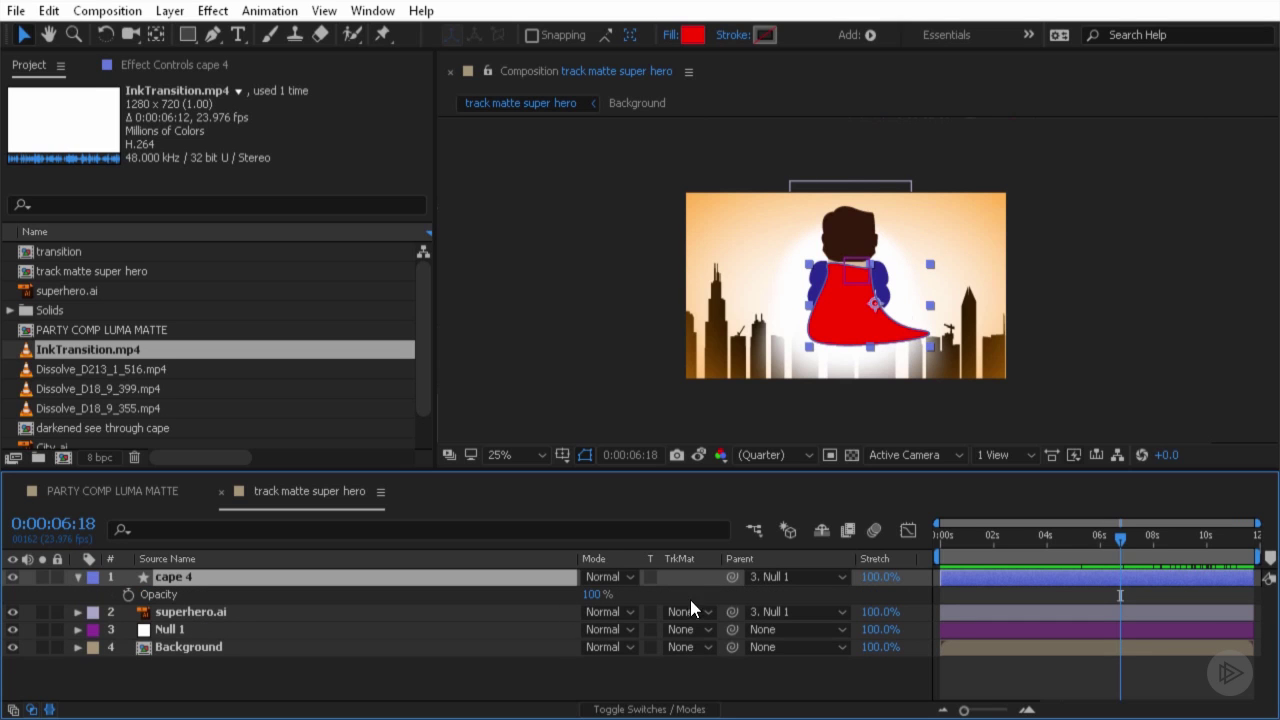
{"action": "left_click_drag", "start_coordinate": [591, 594], "coordinate": [563, 598]}
{"action": "left_click_drag", "start_coordinate": [957, 538], "coordinate": [1194, 541]}
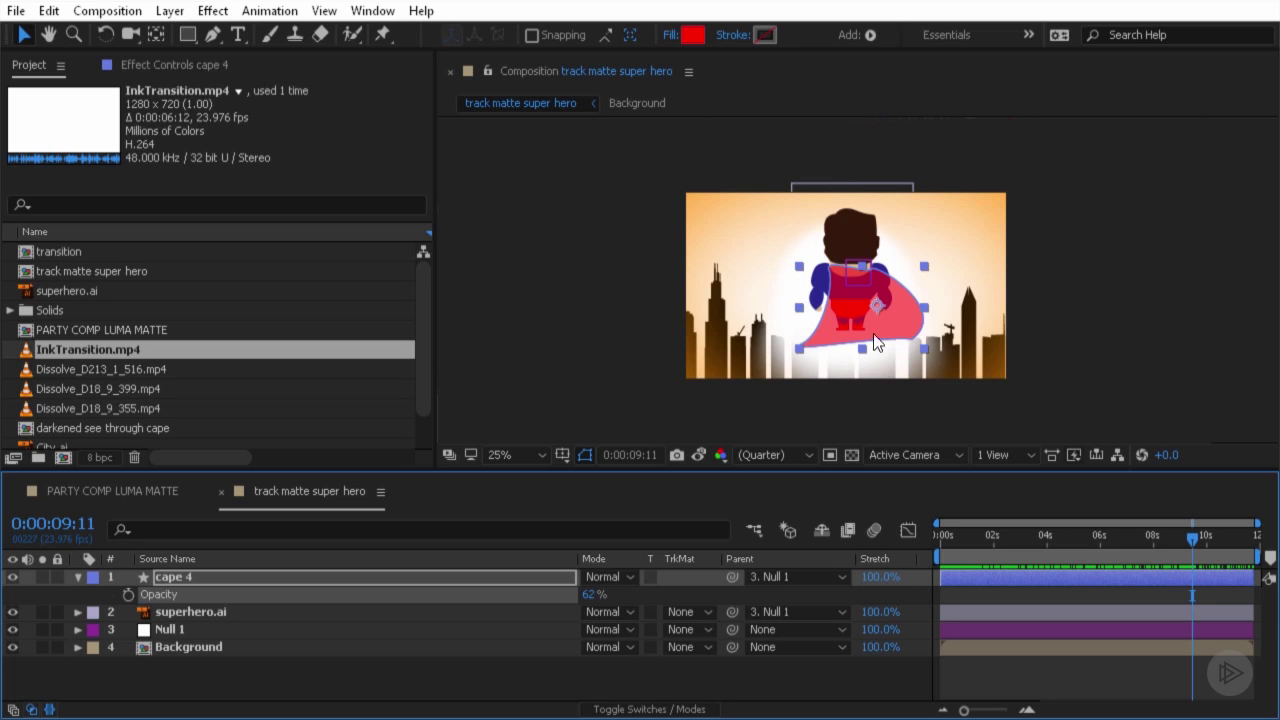
{"action": "left_click_drag", "start_coordinate": [590, 594], "coordinate": [686, 597]}
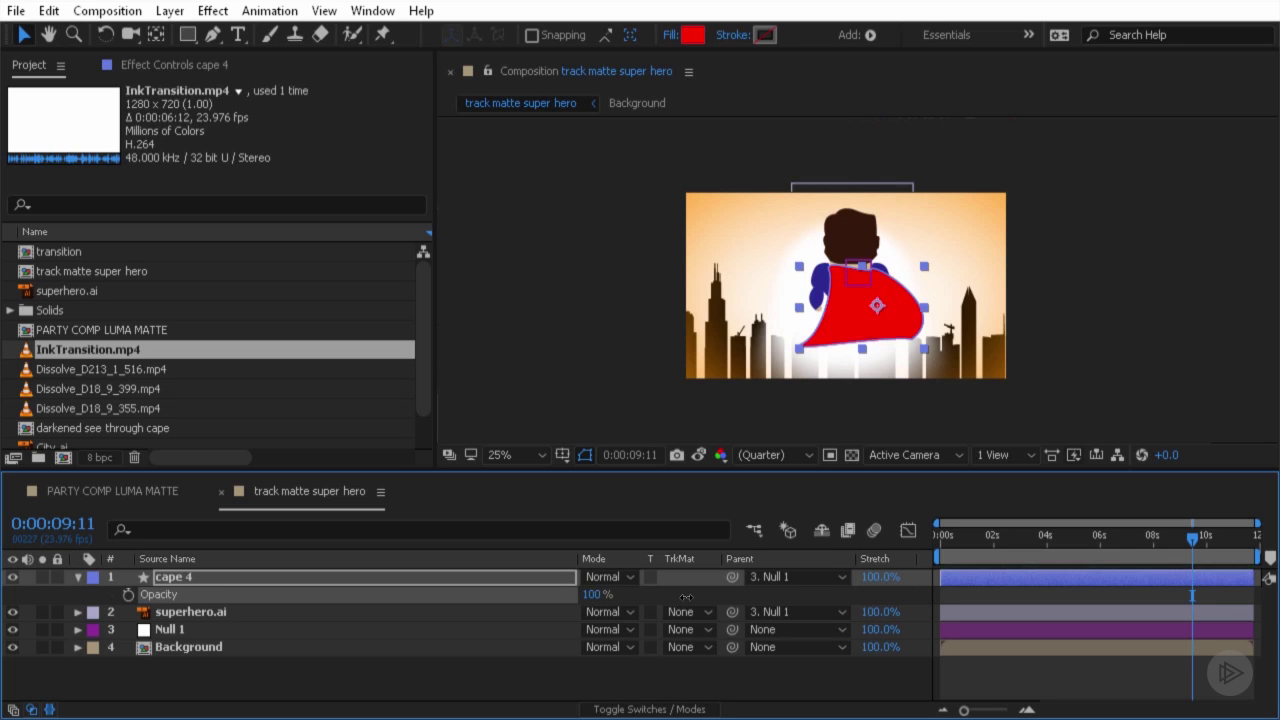
- Try the Darken blending mode on cape 4, inspect the result up close, and return the mode to Normal
{"action": "left_click", "coordinate": [605, 577]}
{"action": "left_click", "coordinate": [686, 68]}
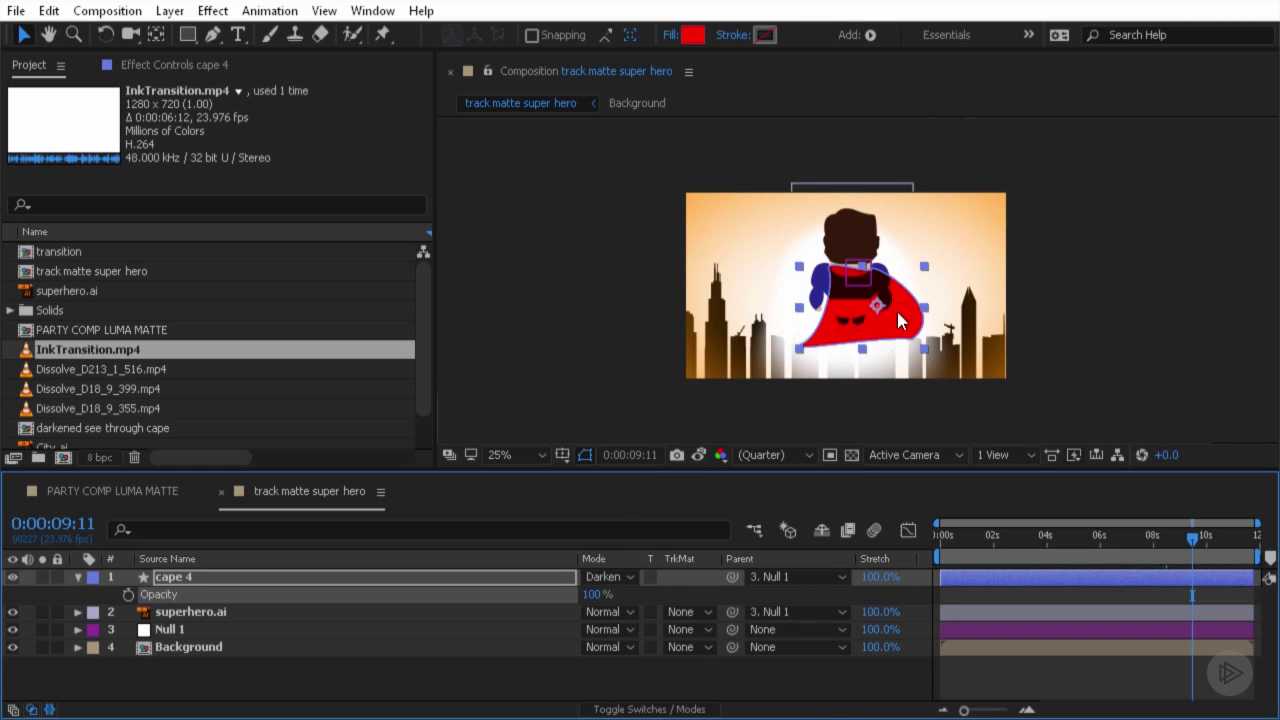
{"action": "scroll", "coordinate": [866, 329], "scroll_direction": "up", "scroll_amount": 4}
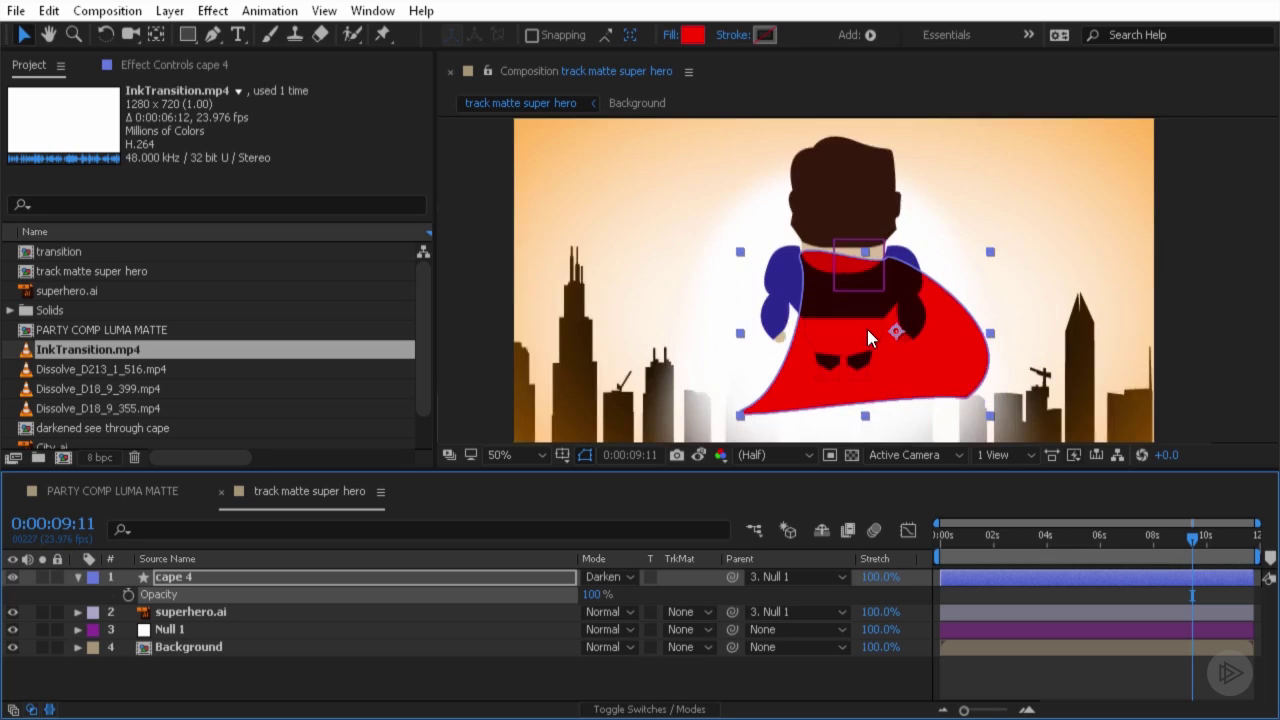
{"action": "scroll", "coordinate": [890, 300], "scroll_direction": "down", "scroll_amount": 3}
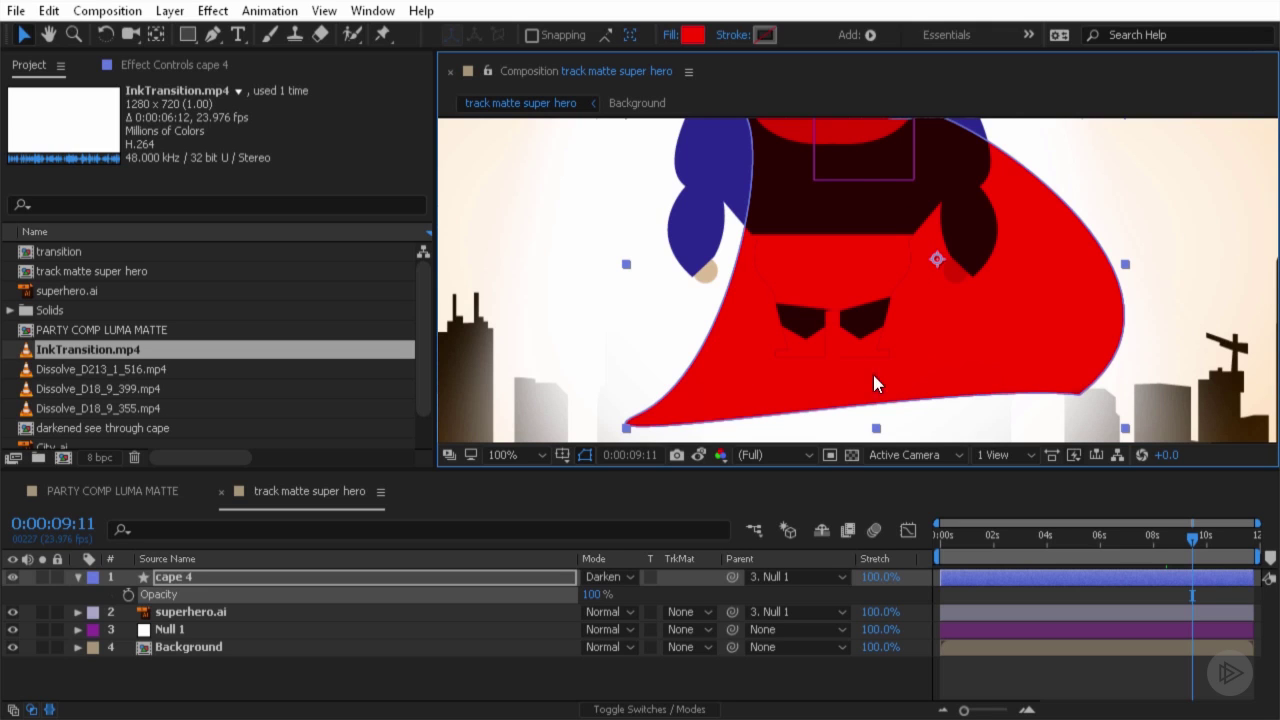
{"action": "scroll", "coordinate": [955, 321], "scroll_direction": "down", "scroll_amount": 4}
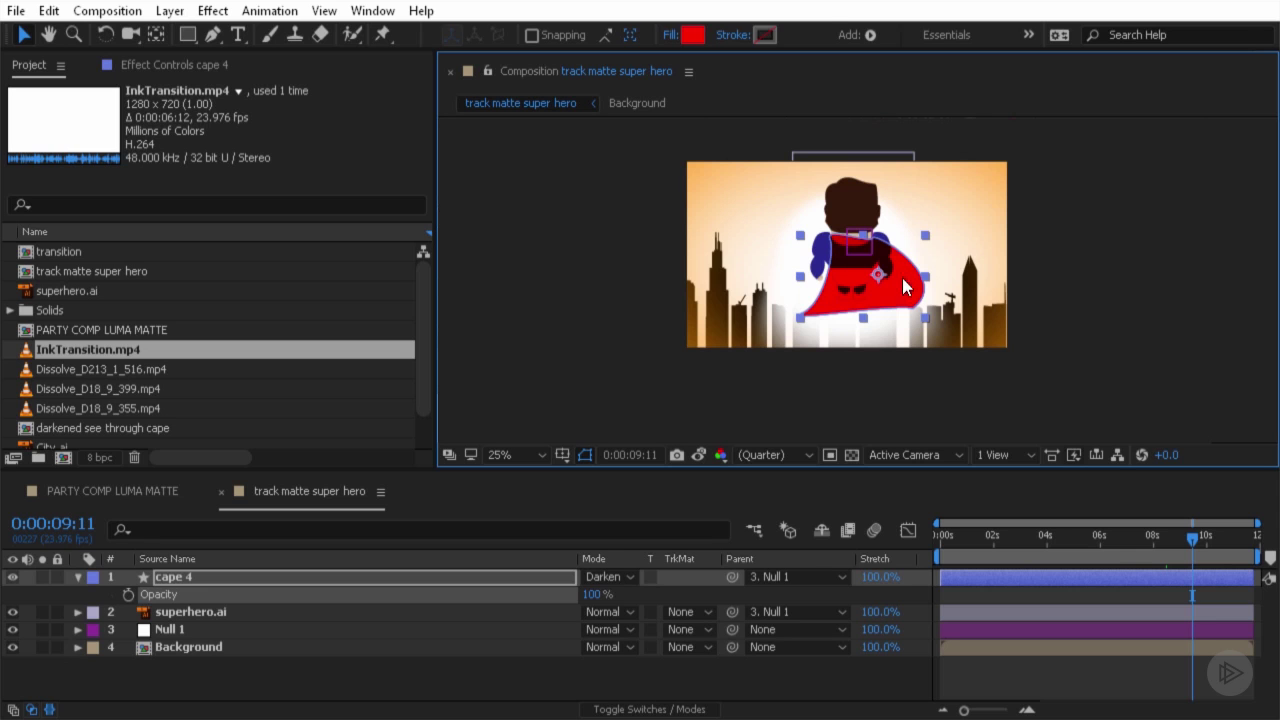
{"action": "left_click", "coordinate": [625, 577]}
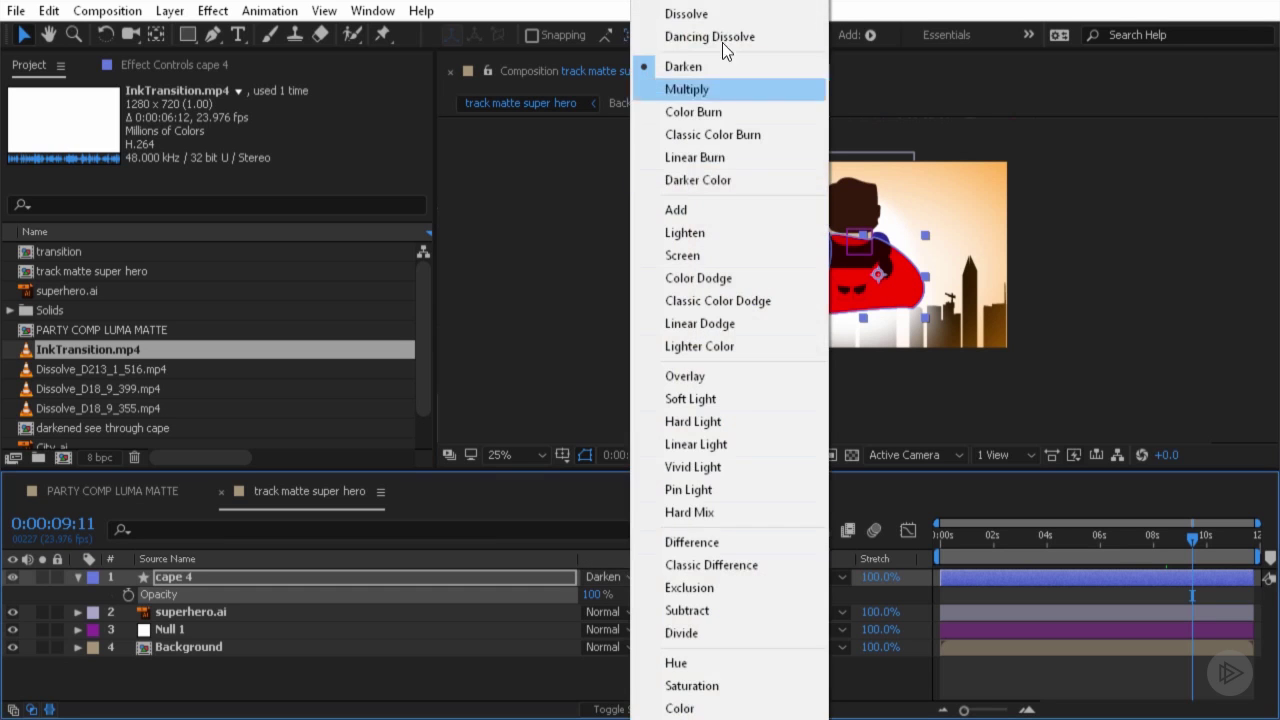
{"action": "left_click", "coordinate": [700, 4]}
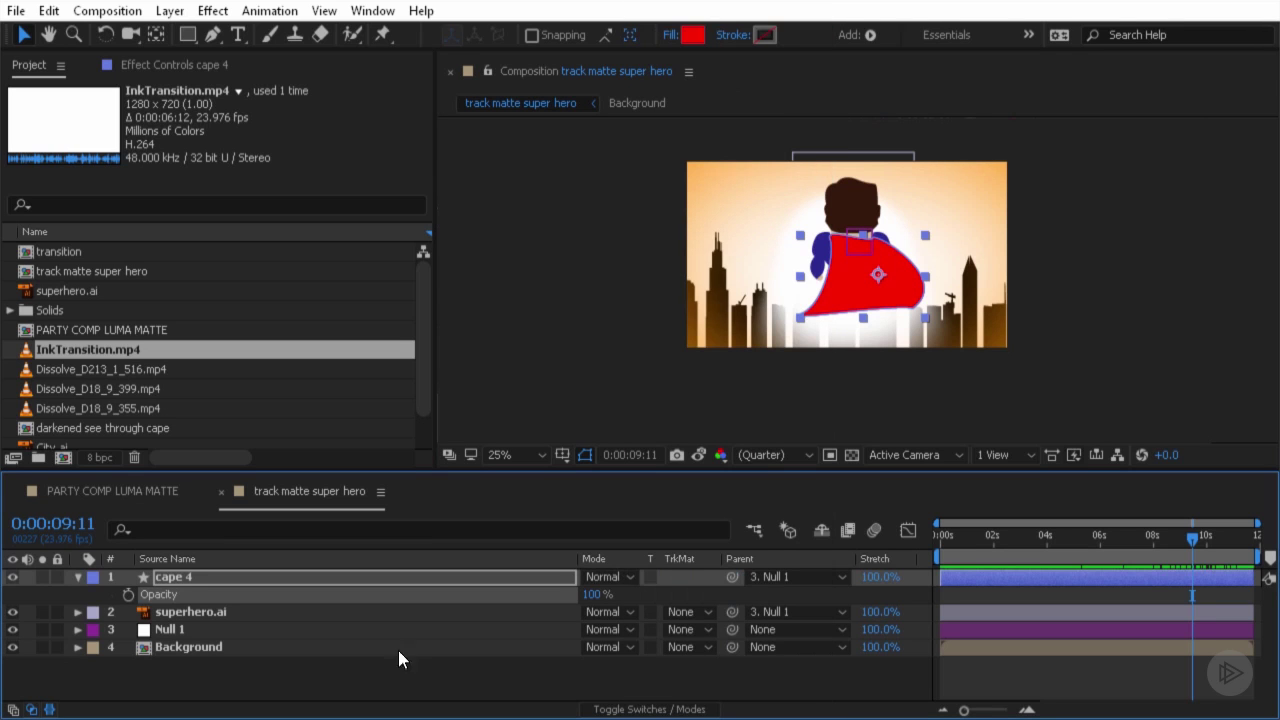
- Duplicate the cape 4 and superhero.ai layers together and move the duplicated pair directly above Null 1
{"action": "left_click", "coordinate": [227, 612]}
{"action": "left_click", "coordinate": [179, 575], "text": "shift"}
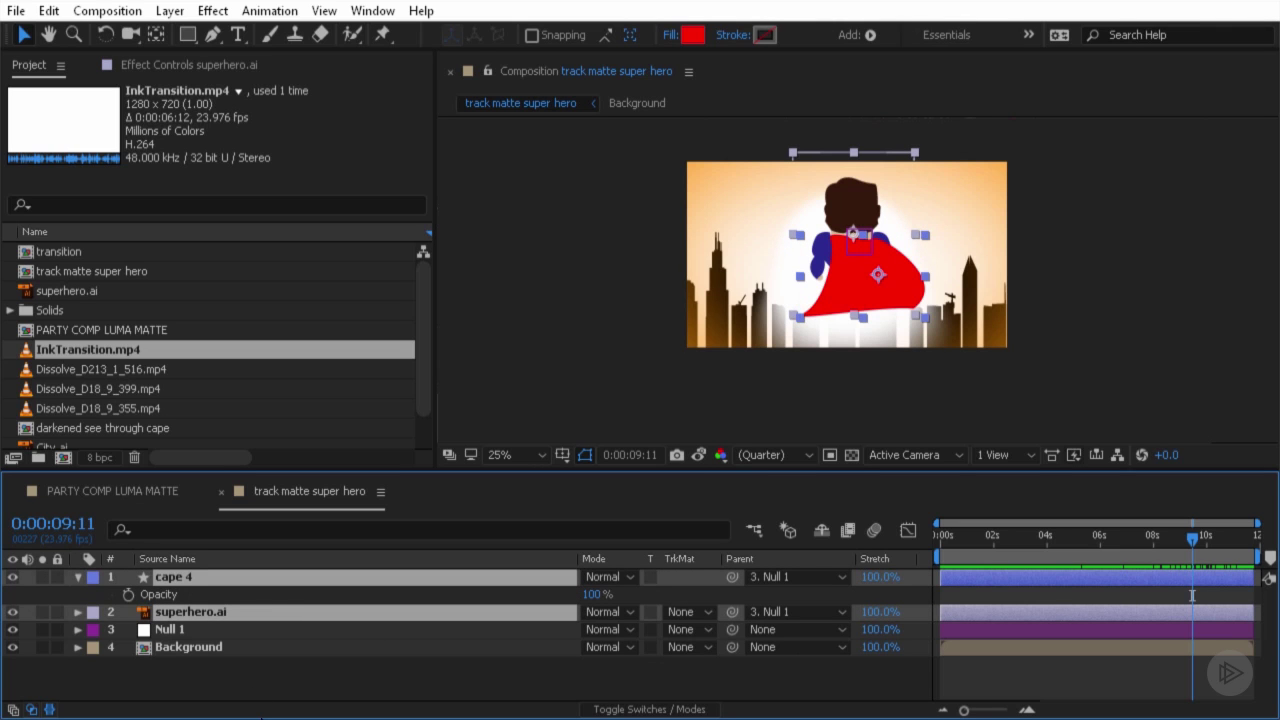
{"action": "key", "text": "ctrl+d"}
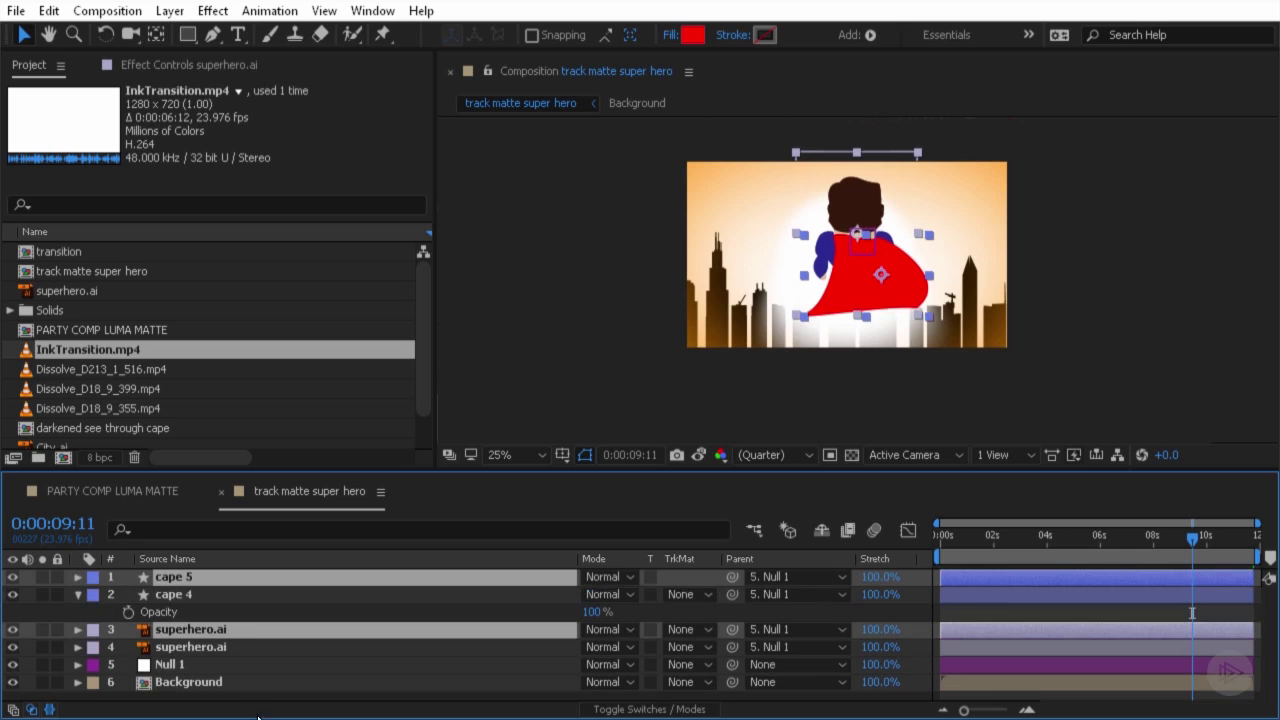
{"action": "left_click_drag", "start_coordinate": [169, 629], "coordinate": [175, 652]}
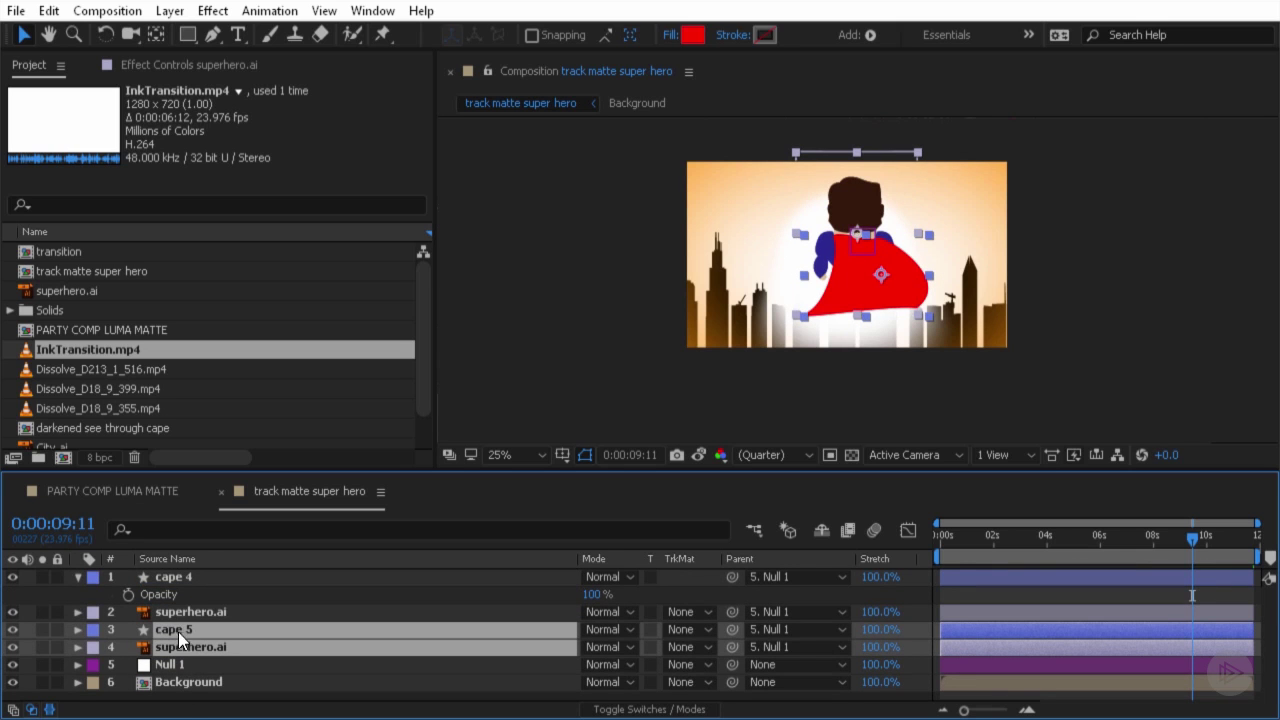
{"action": "left_click", "coordinate": [79, 577]}
- Hide the cape 5 layer and the lower superhero.ai layer, leaving the upper cape and superhero pair on
{"action": "left_click", "coordinate": [170, 576]}
{"action": "left_click", "coordinate": [174, 593]}
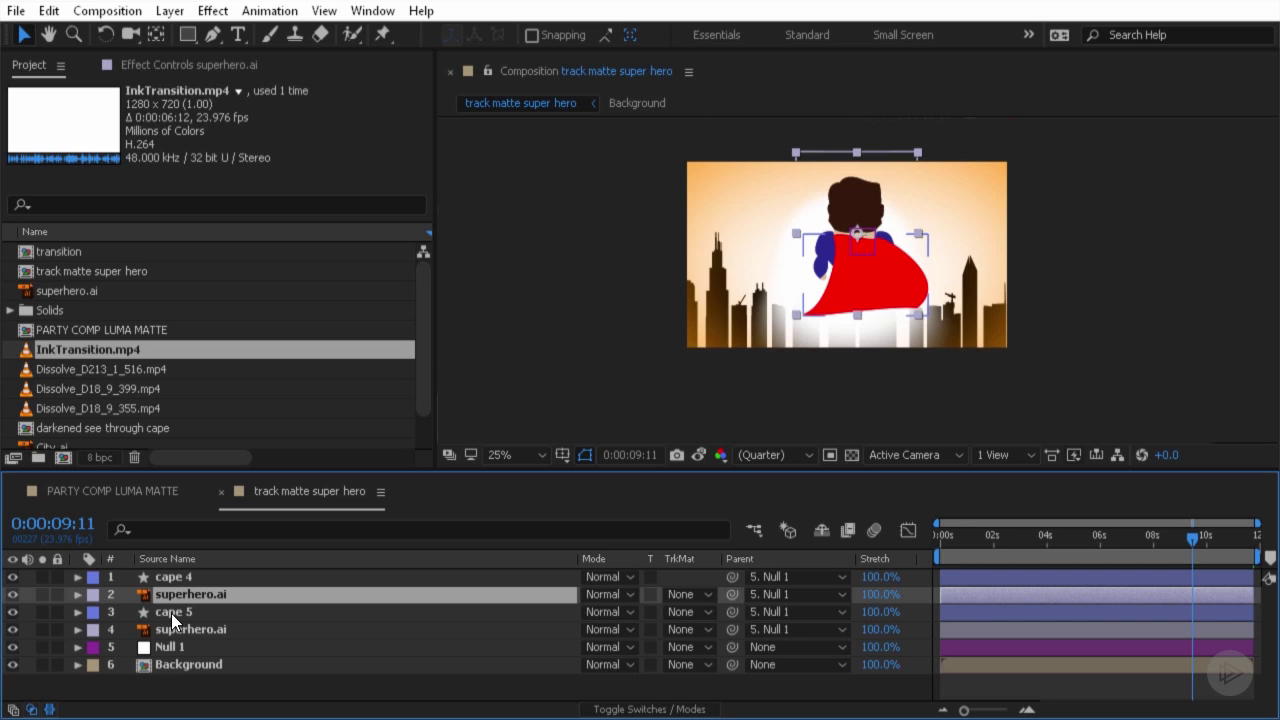
{"action": "left_click", "coordinate": [13, 612]}
{"action": "left_click", "coordinate": [13, 629]}
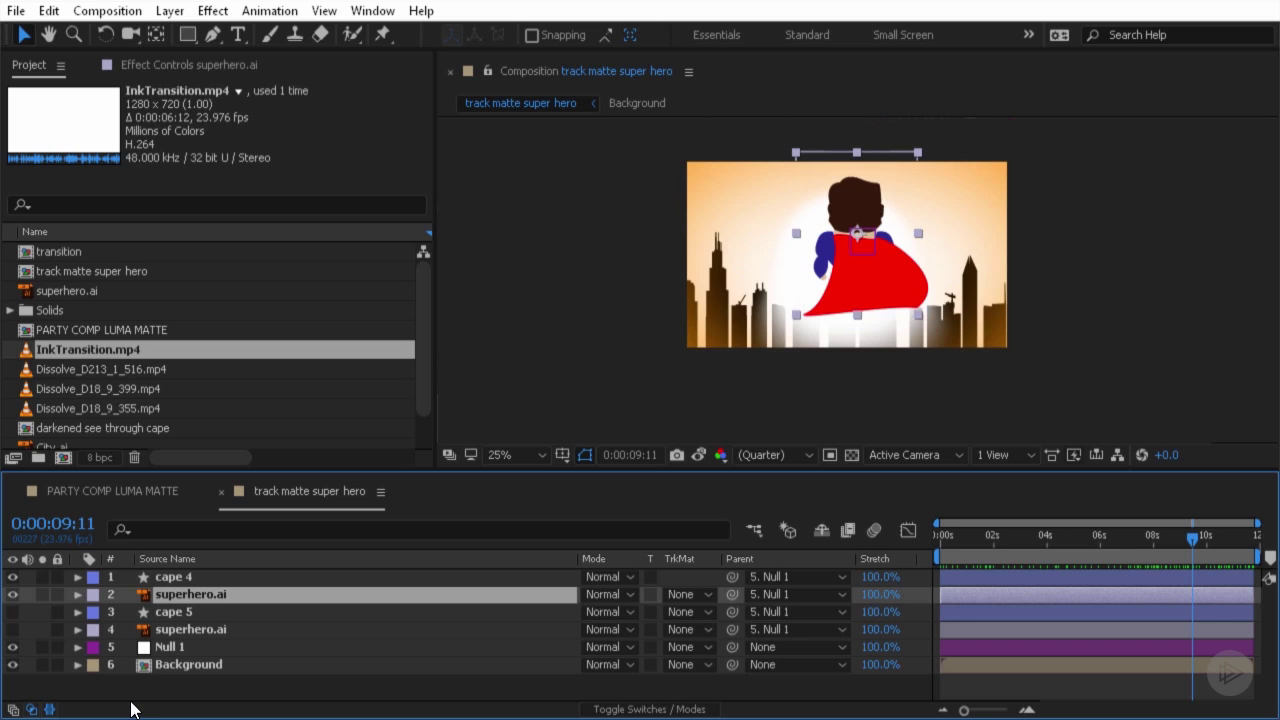
- Set the upper superhero.ai layer's track matte to Alpha Matte "cape 4" and scrub back to 0:00:09:01 to check it
{"action": "left_click", "coordinate": [166, 576]}
{"action": "left_click", "coordinate": [166, 586]}
{"action": "left_click", "coordinate": [166, 577]}
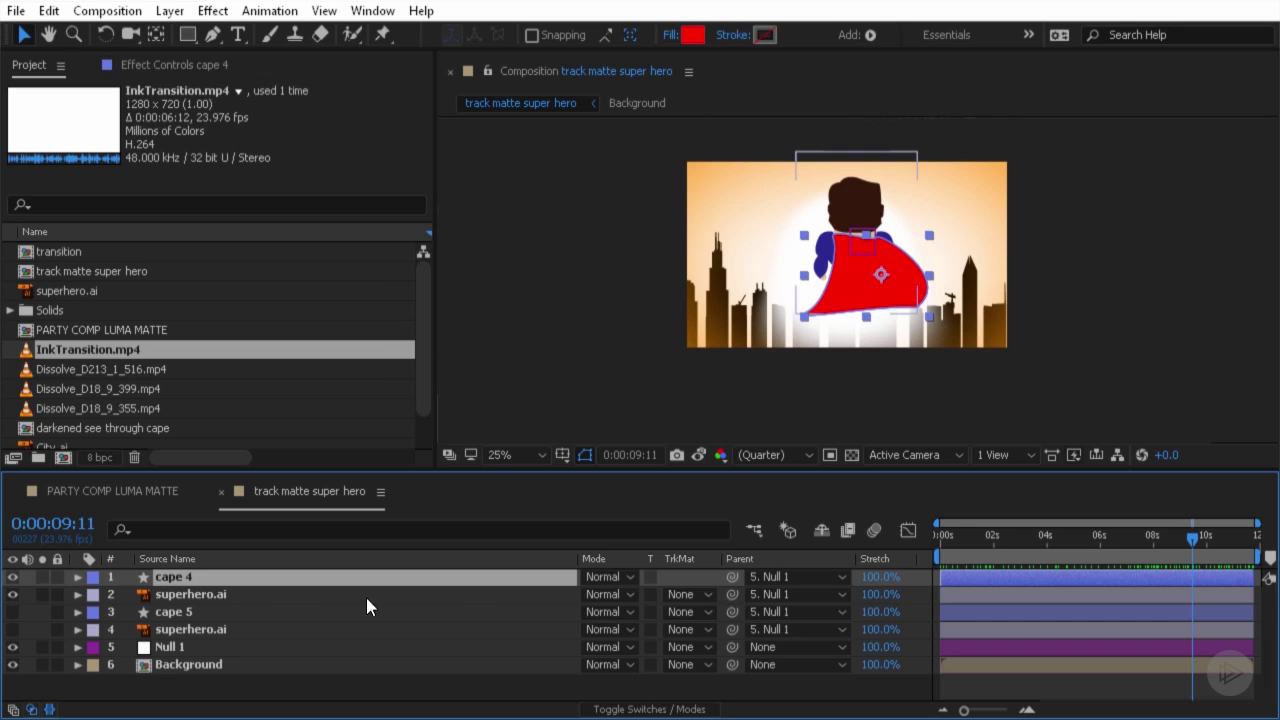
{"action": "left_click", "coordinate": [205, 592]}
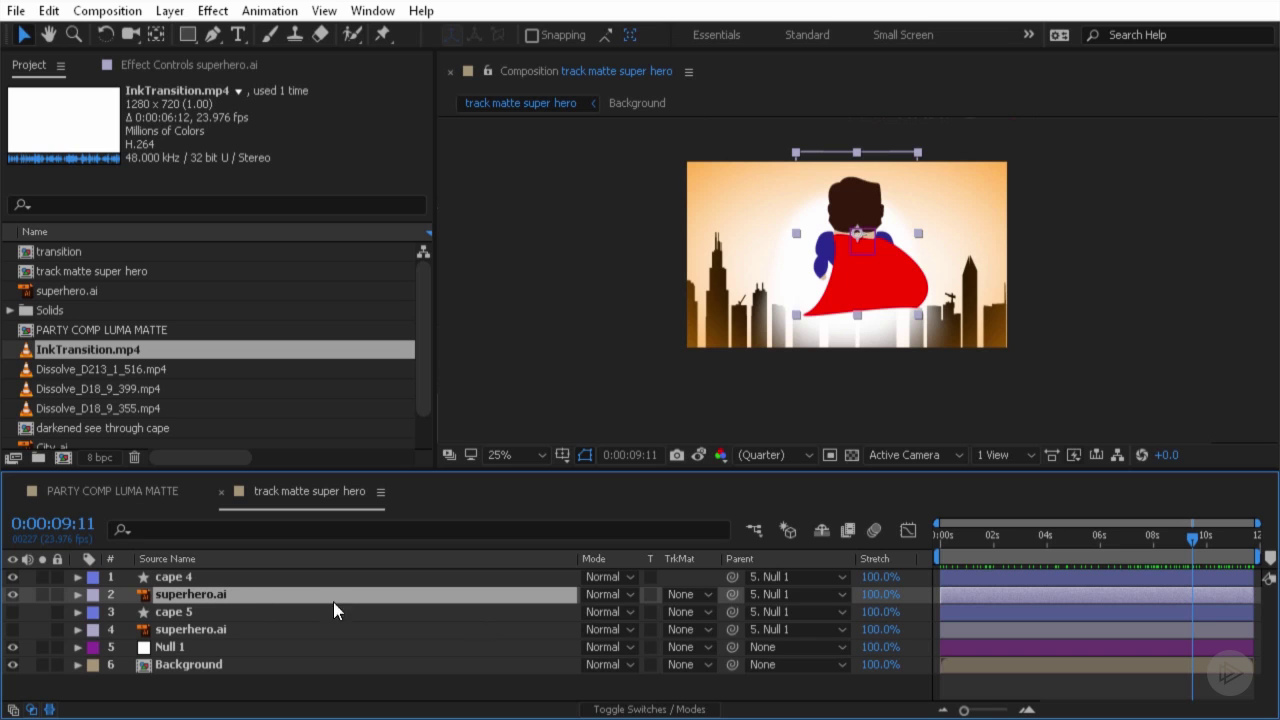
{"action": "left_click", "coordinate": [684, 596]}
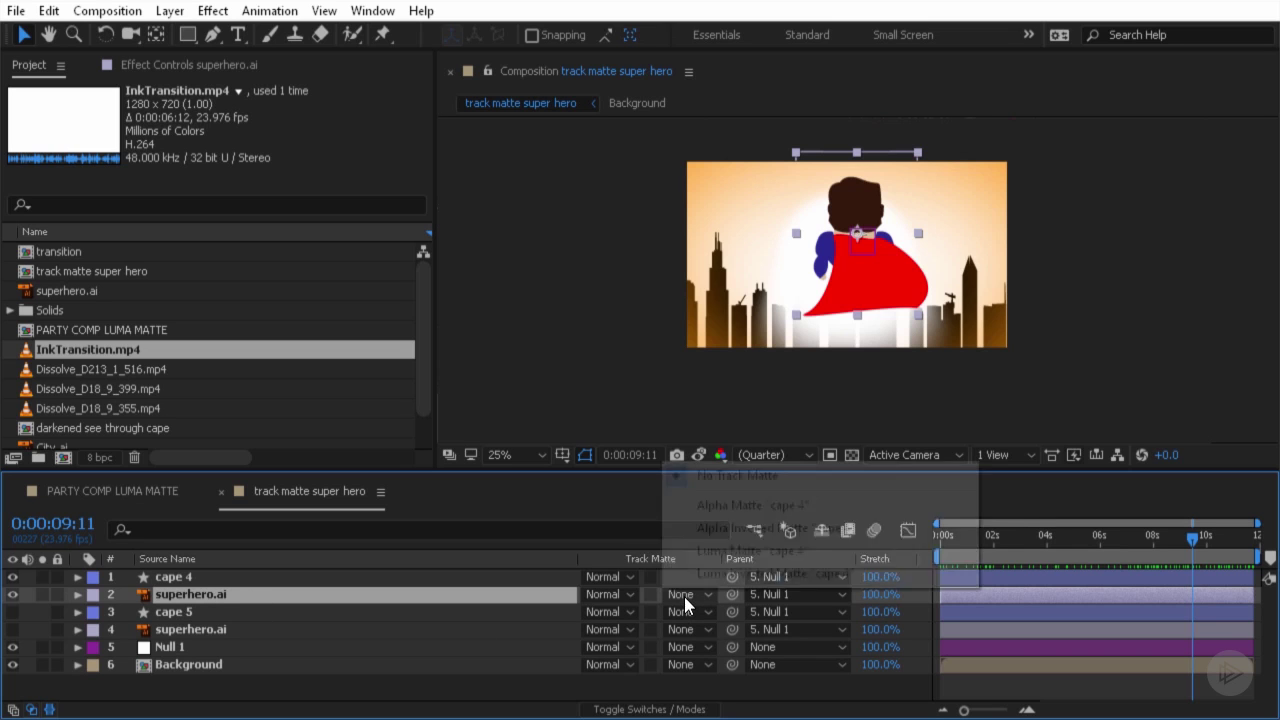
{"action": "left_click", "coordinate": [770, 504]}
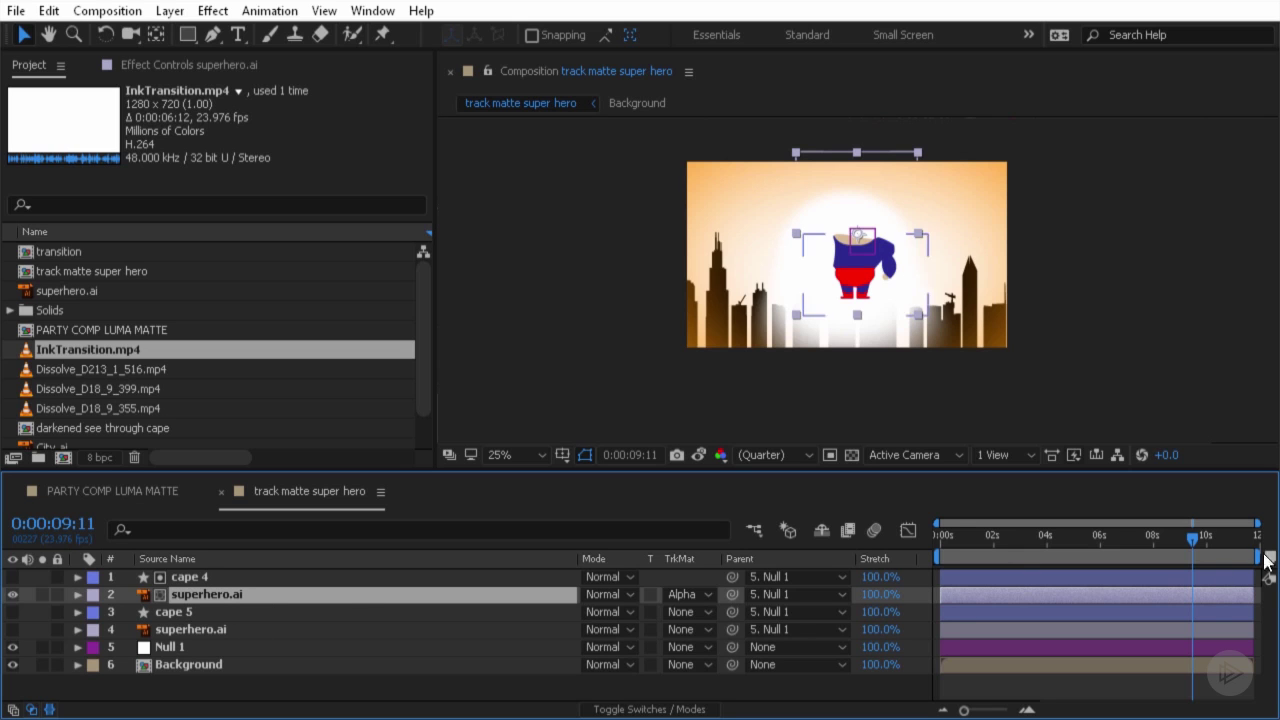
{"action": "left_click_drag", "start_coordinate": [1193, 537], "coordinate": [1181, 579]}
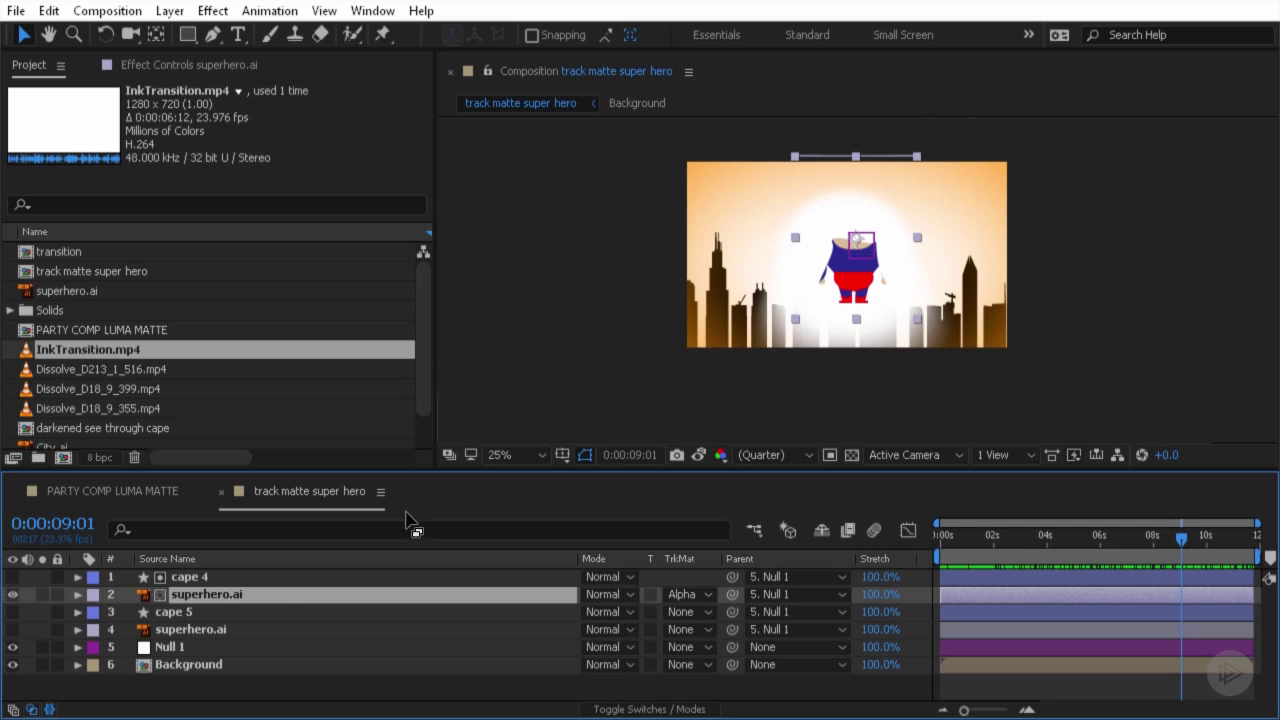
- Turn on and solo the cape 4 matte layer with the composition viewer showing the Alpha channel
{"action": "left_click", "coordinate": [192, 577]}
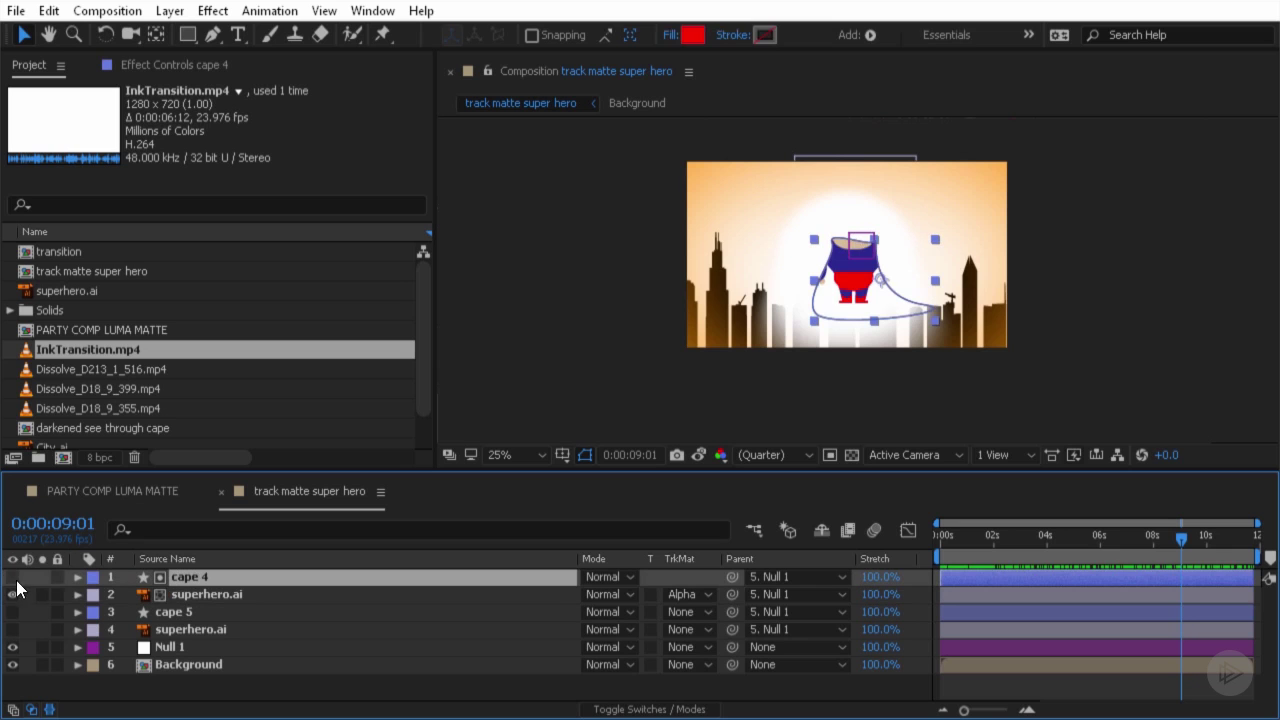
{"action": "left_click", "coordinate": [12, 577]}
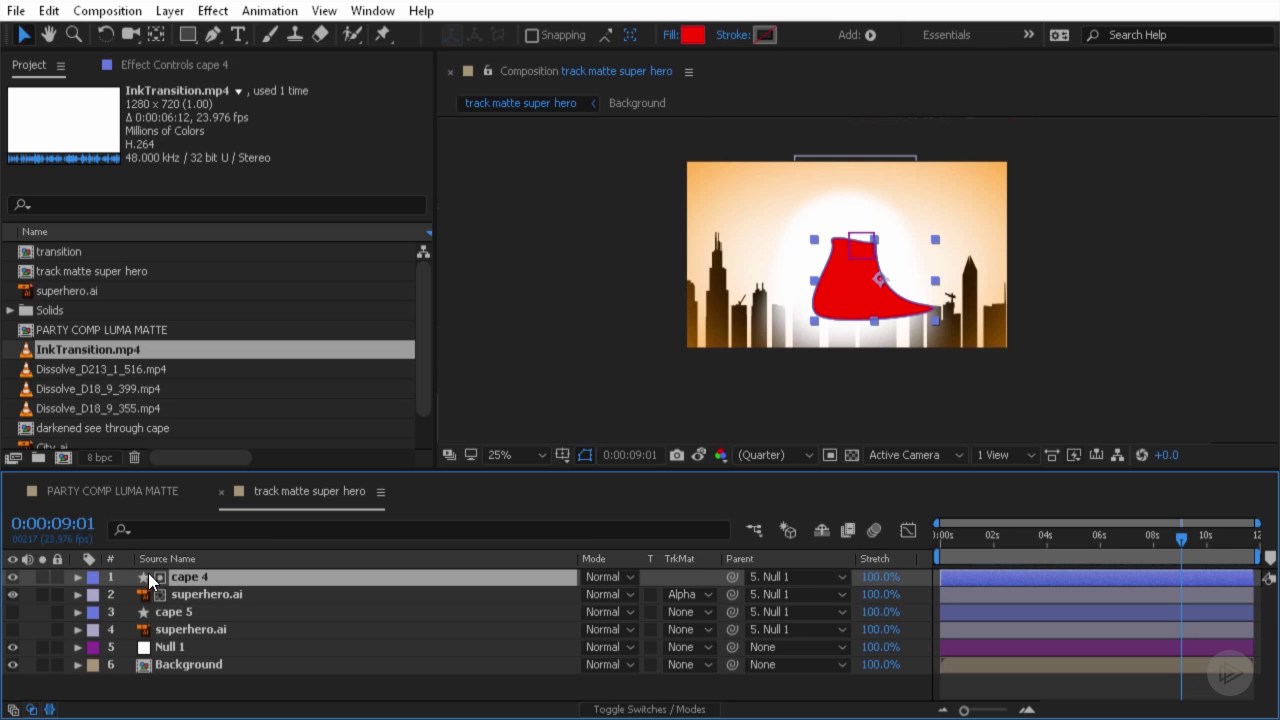
{"action": "left_click", "coordinate": [720, 455]}
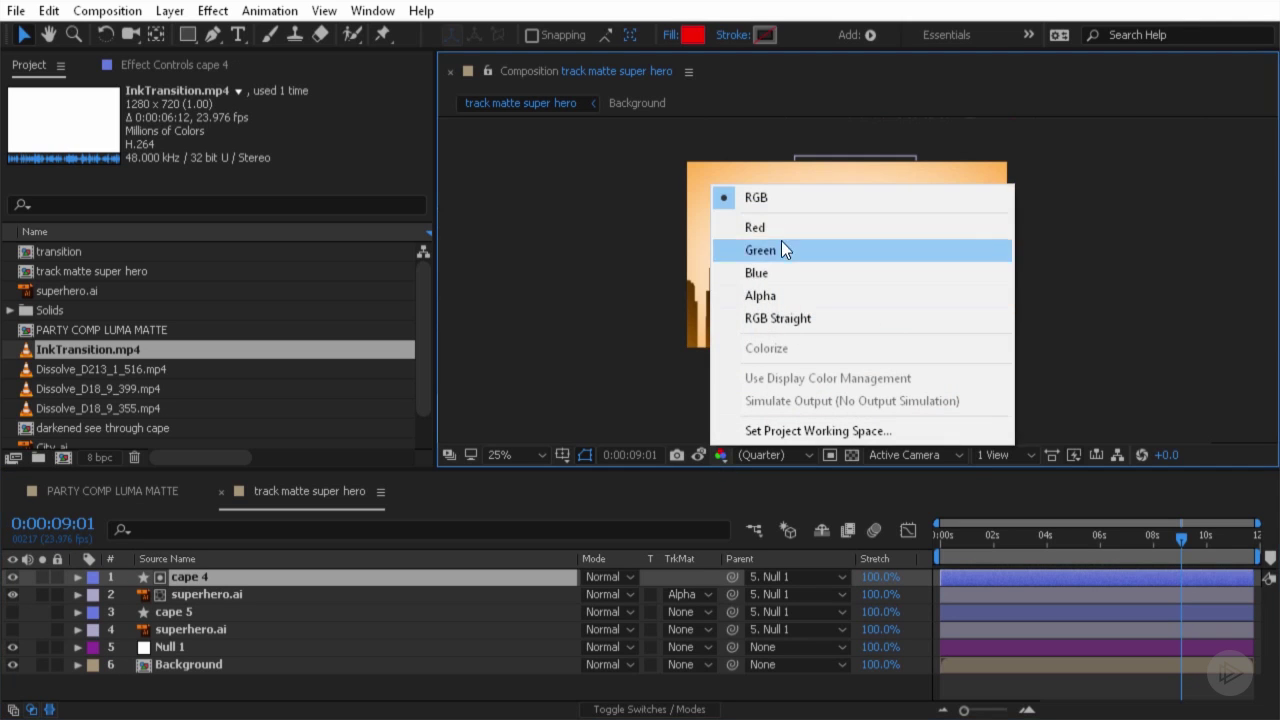
{"action": "left_click", "coordinate": [771, 295]}
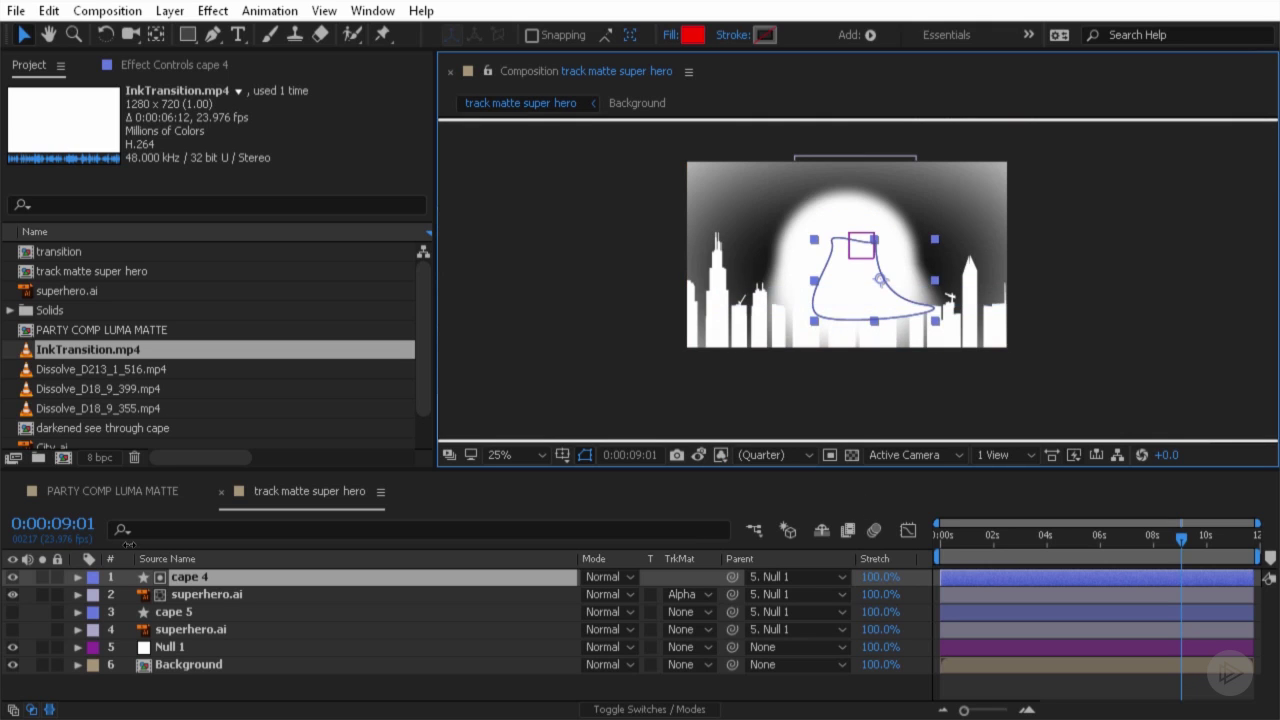
{"action": "left_click", "coordinate": [43, 577]}
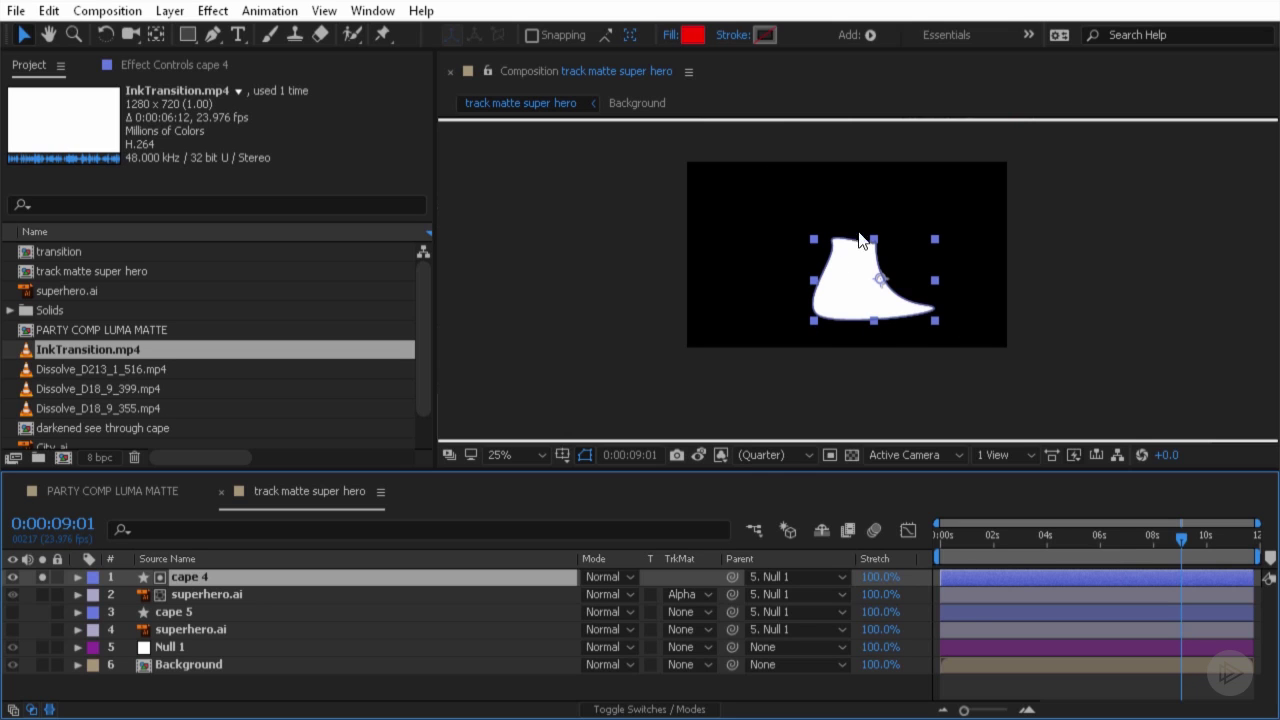
- Return the composition viewer to RGB and unsolo the cape 4 layer
{"action": "left_click", "coordinate": [763, 454]}
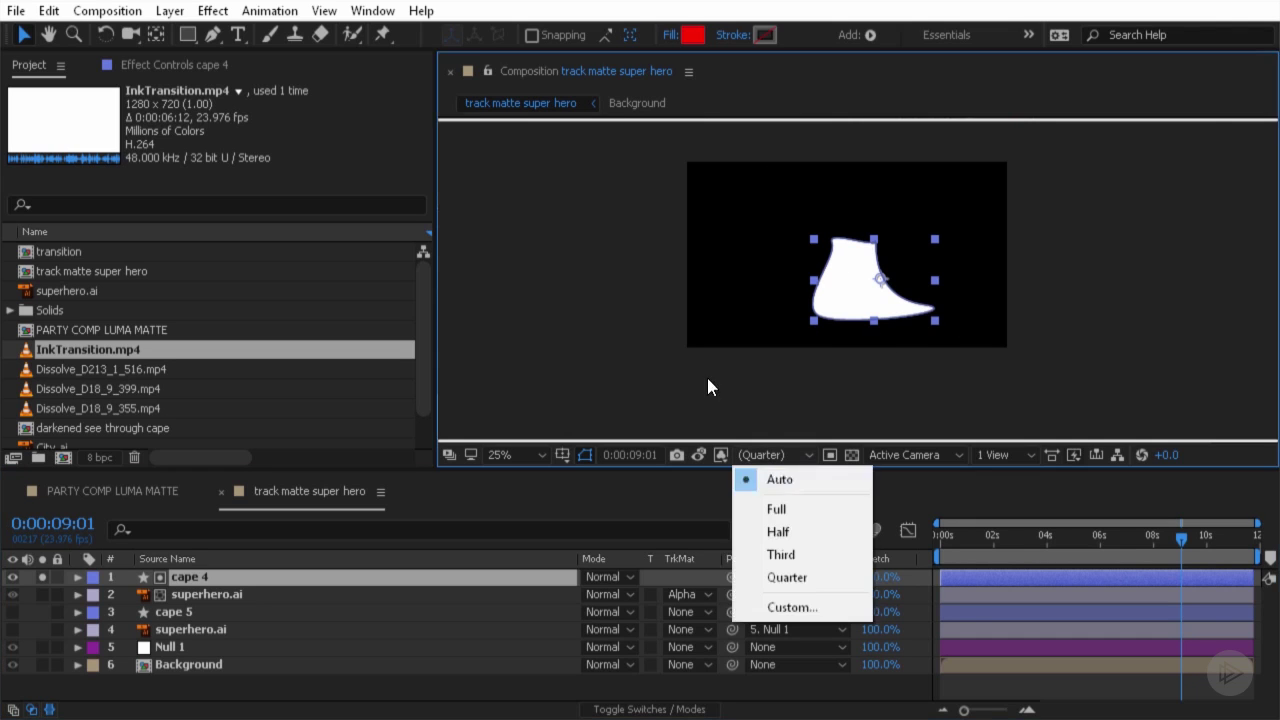
{"action": "left_click", "coordinate": [721, 455]}
{"action": "left_click", "coordinate": [721, 455]}
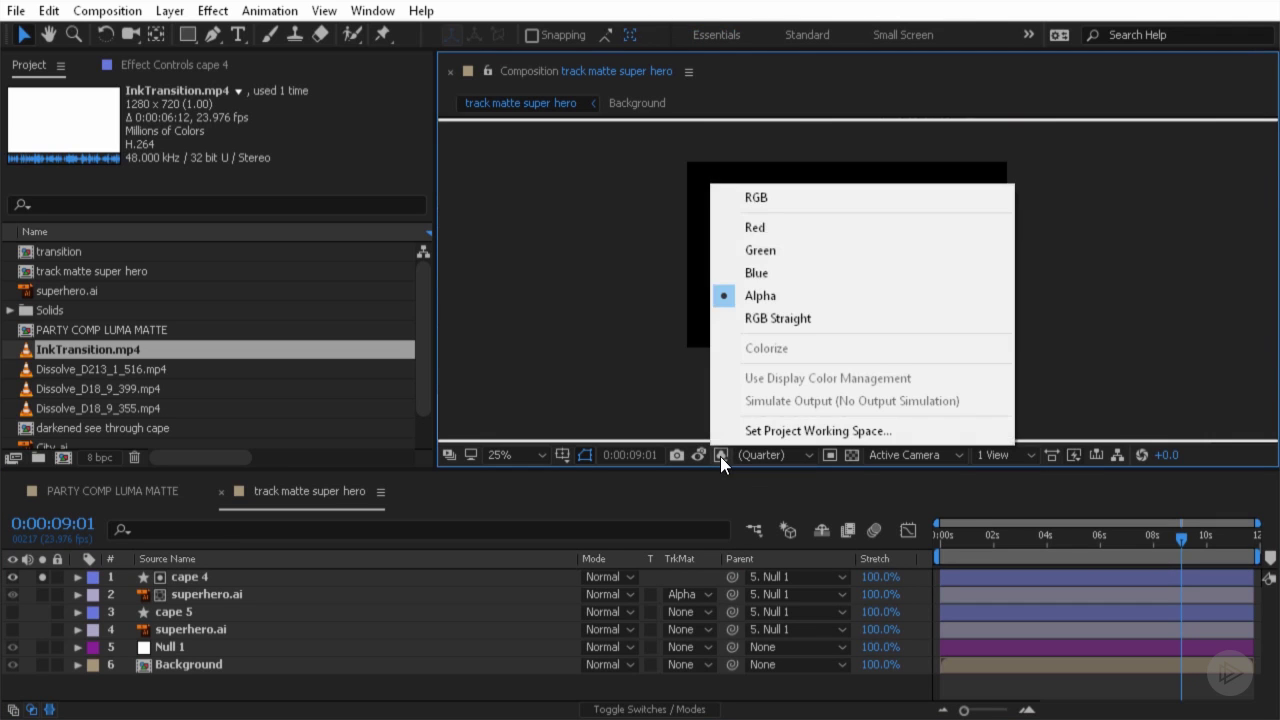
{"action": "left_click", "coordinate": [766, 198]}
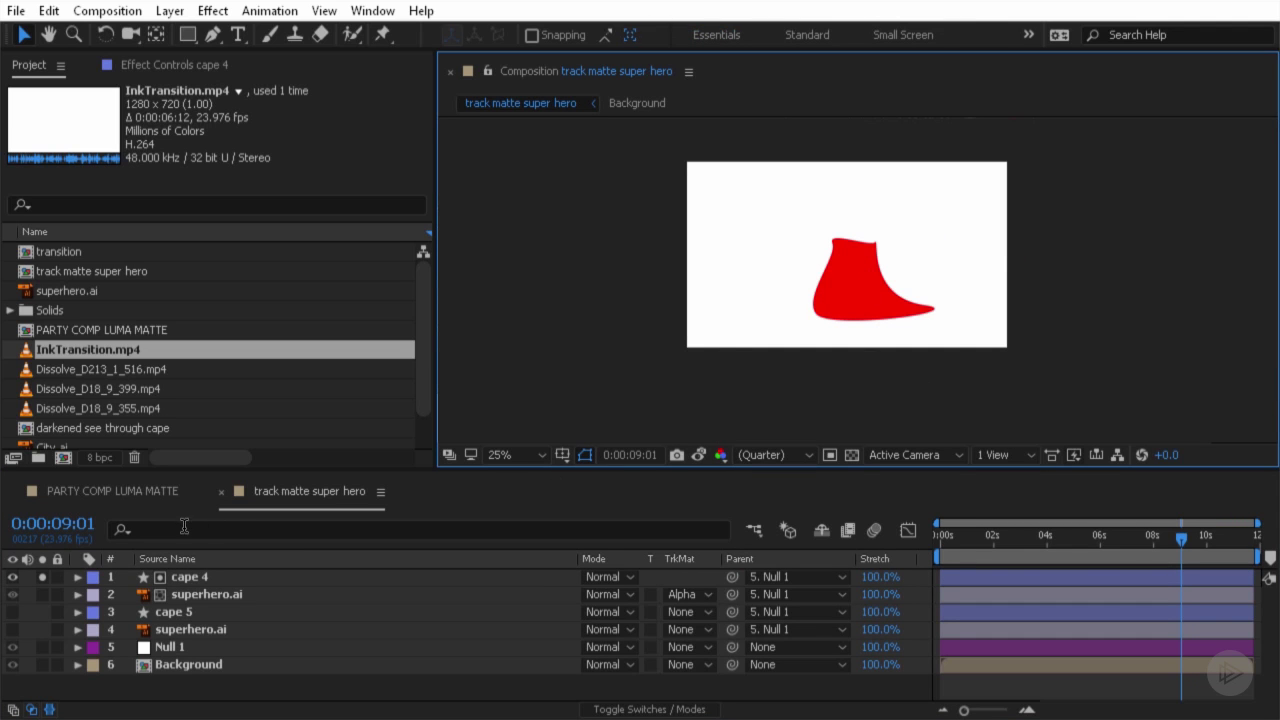
{"action": "left_click", "coordinate": [42, 577]}
- Scrub to 0:00:09:04 with cape 4 showing and hide the matte layer again
{"action": "left_click_drag", "start_coordinate": [1150, 546], "coordinate": [1185, 540]}
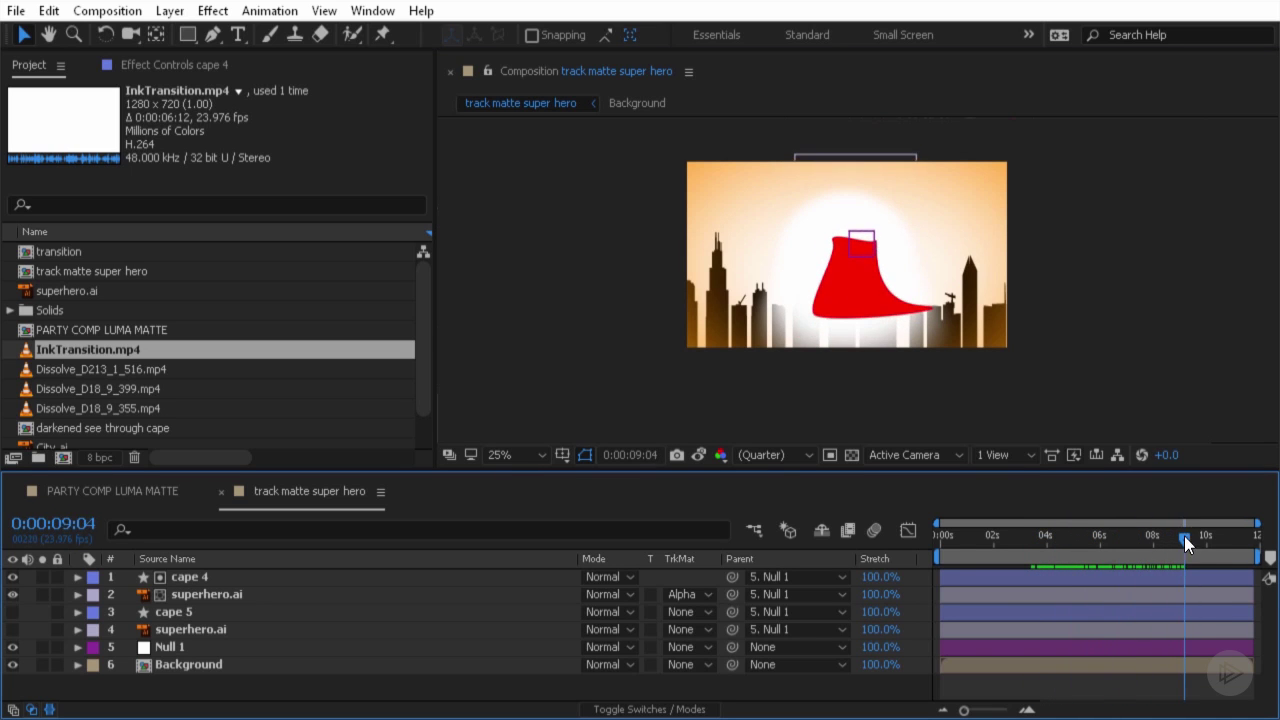
{"action": "left_click", "coordinate": [844, 240]}
{"action": "left_click", "coordinate": [12, 577]}
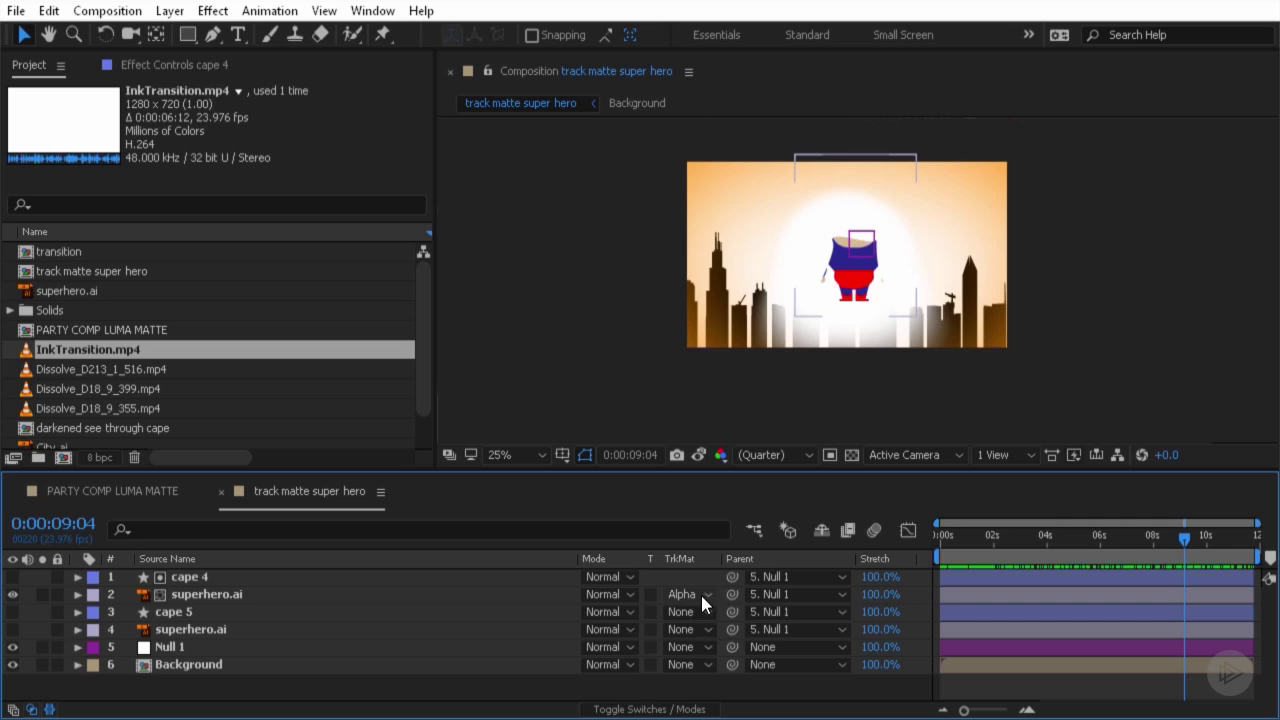
- Show the cape 5 and lower superhero.ai layers again and scrub the combined result to 0:00:10:04
{"action": "left_click_drag", "start_coordinate": [1128, 539], "coordinate": [1195, 549]}
{"action": "left_click", "coordinate": [12, 611]}
{"action": "left_click", "coordinate": [12, 629]}
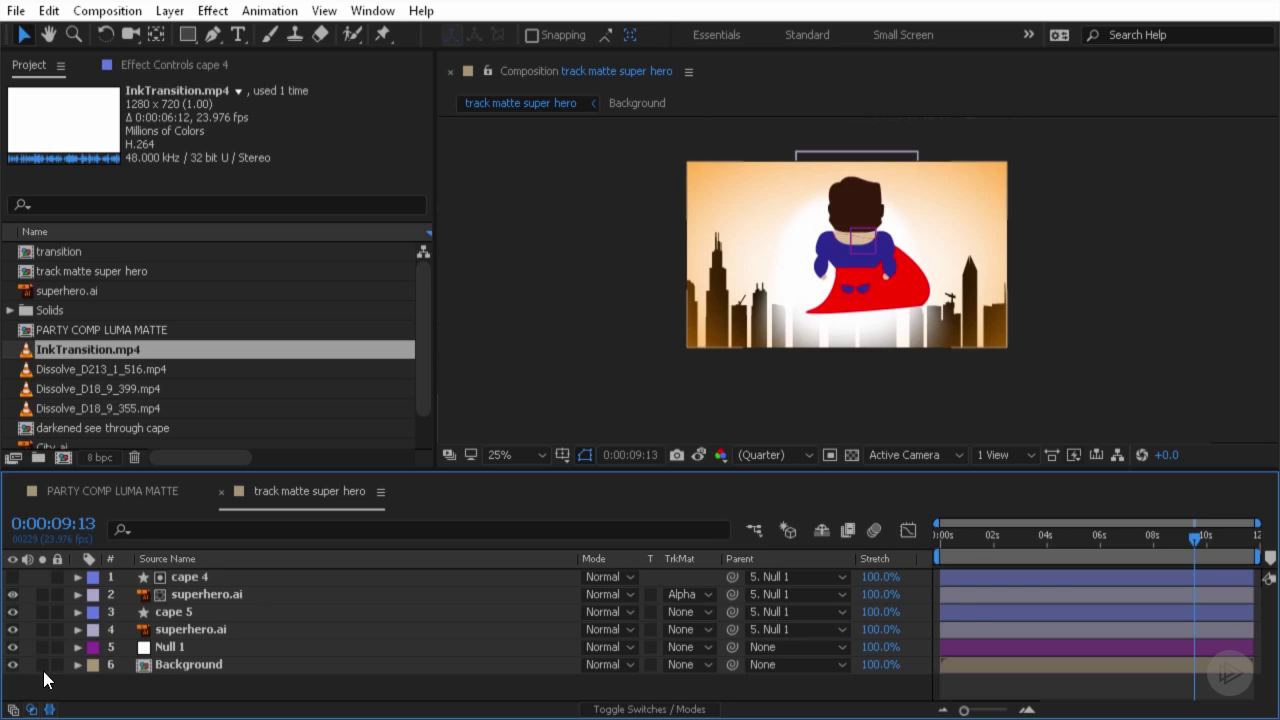
{"action": "mouse_move", "coordinate": [1195, 538]}
{"action": "left_mouse_down"}
{"action": "mouse_move", "coordinate": [902, 548]}
{"action": "mouse_move", "coordinate": [1211, 547]}
{"action": "left_mouse_up"}
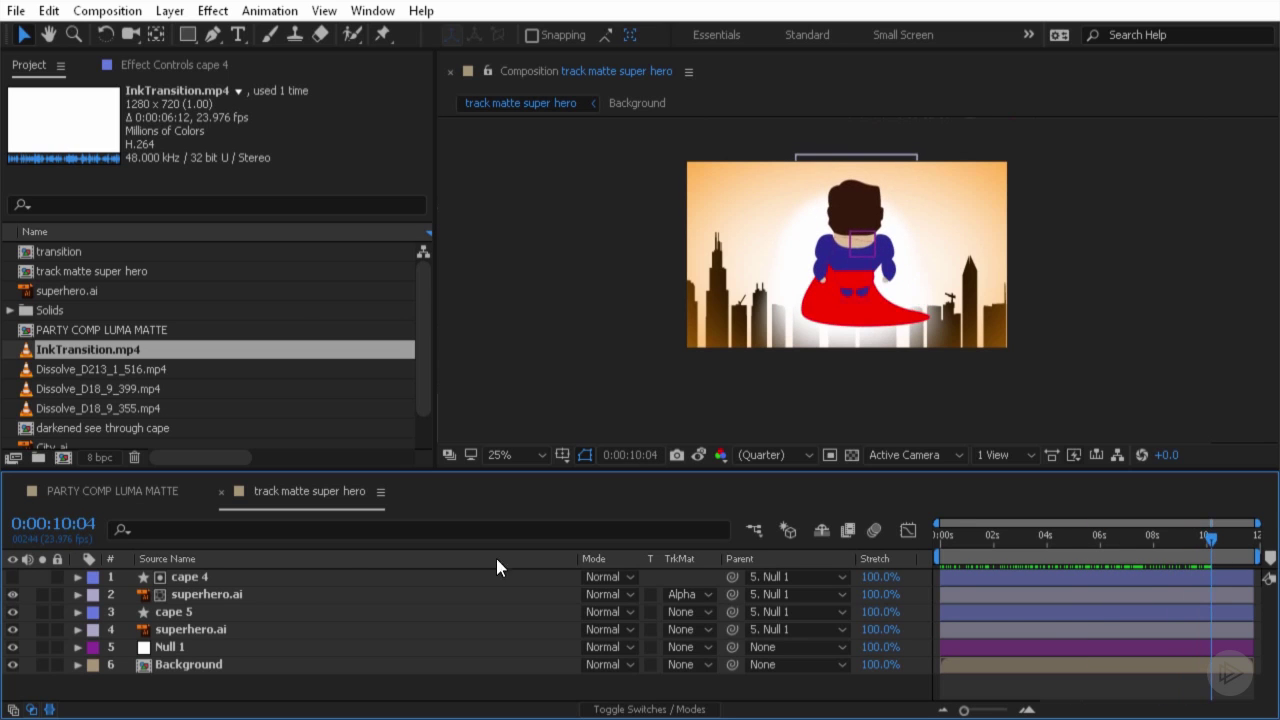
- Apply the Color Correction Exposure effect to the alpha-matted superhero.ai layer and lower its master Exposure to -4.65
{"action": "left_click", "coordinate": [219, 591]}
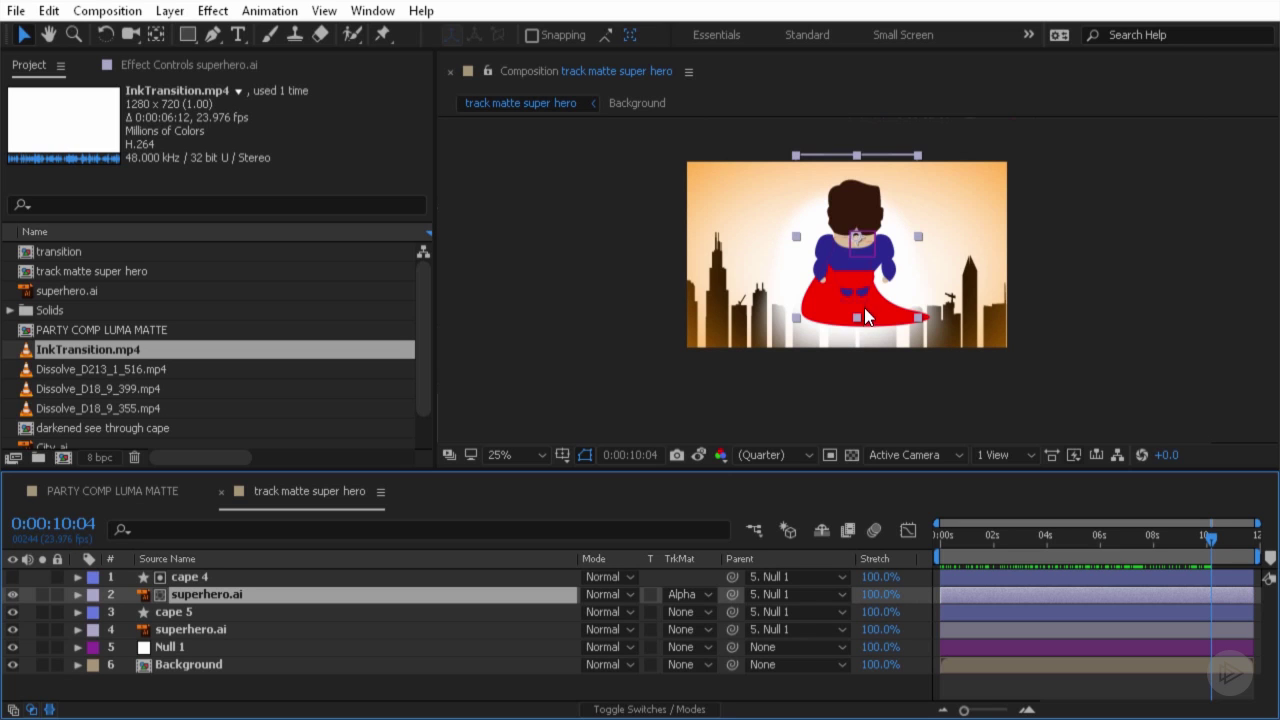
{"action": "left_click", "coordinate": [373, 12]}
{"action": "left_click", "coordinate": [481, 176]}
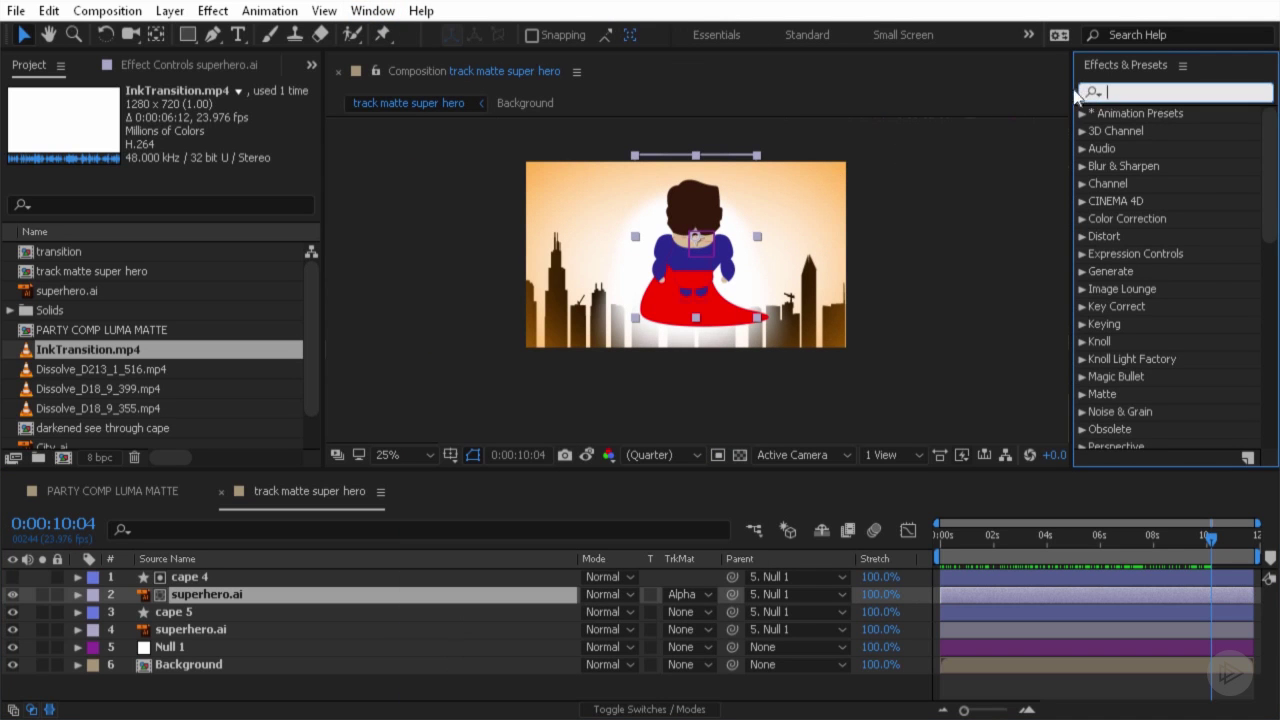
{"action": "type", "text": "expos"}
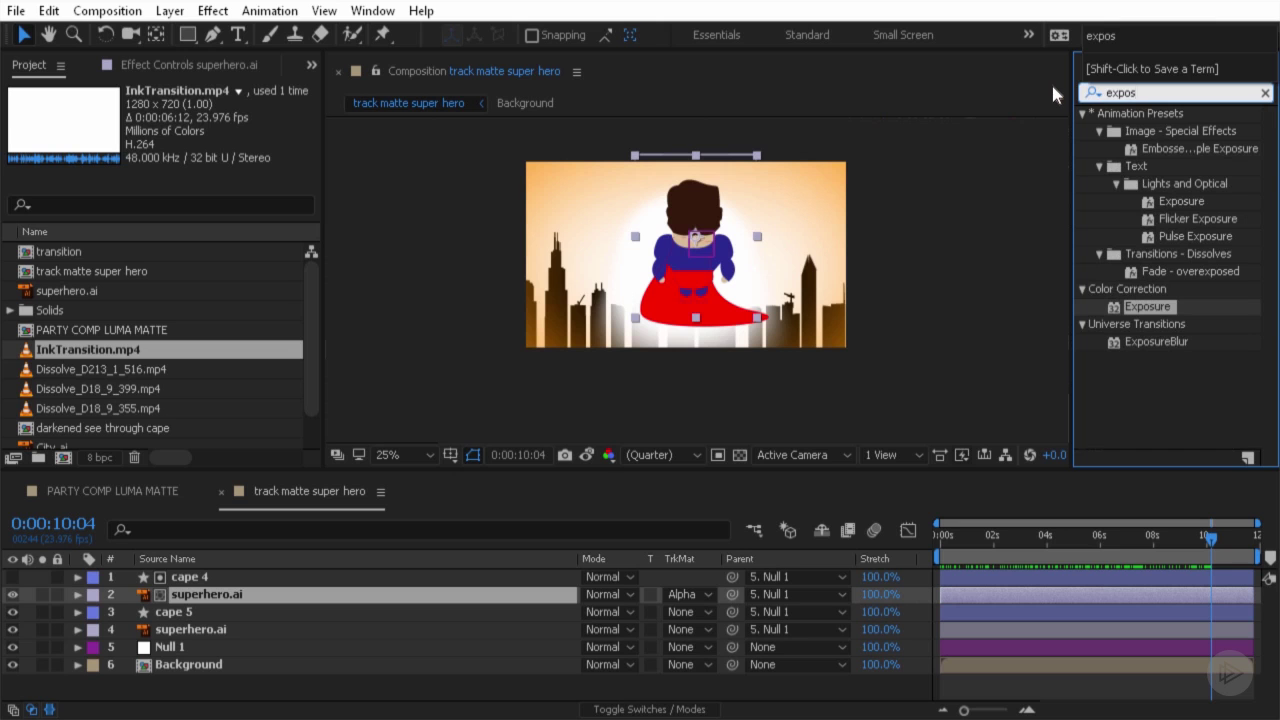
{"action": "left_click_drag", "start_coordinate": [1147, 306], "coordinate": [178, 594]}
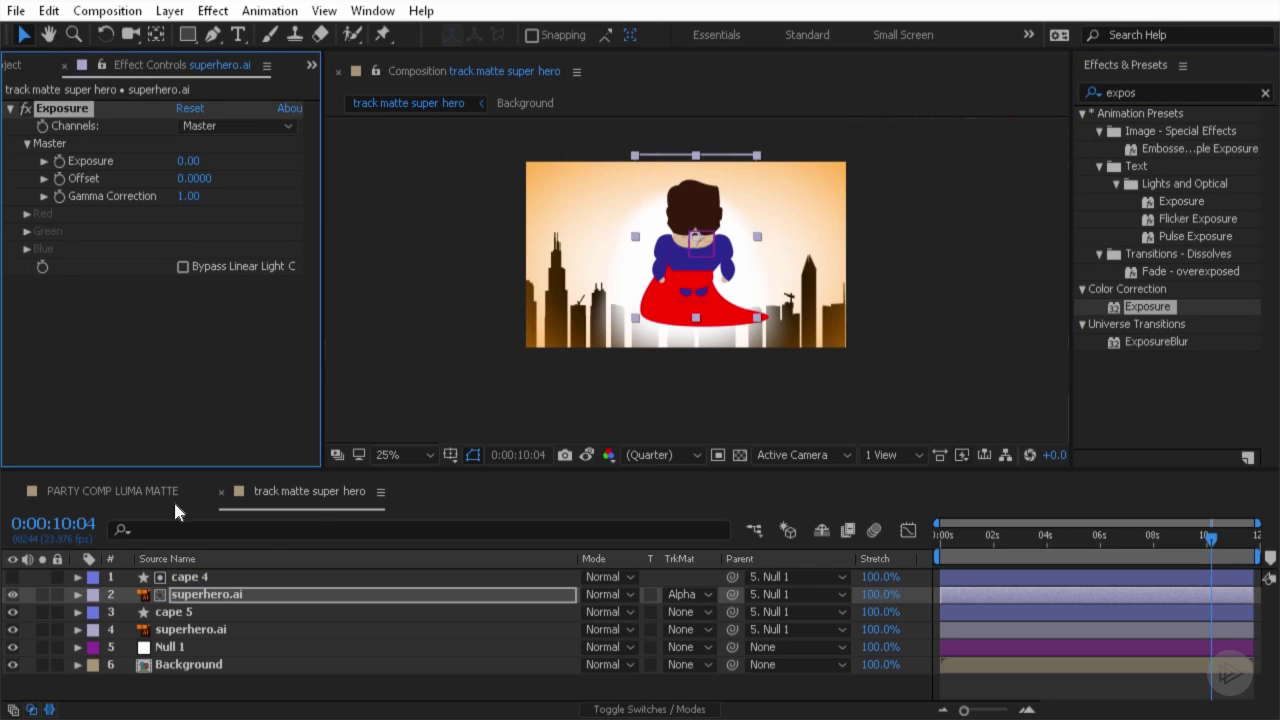
{"action": "left_click_drag", "start_coordinate": [188, 162], "coordinate": [188, 160]}
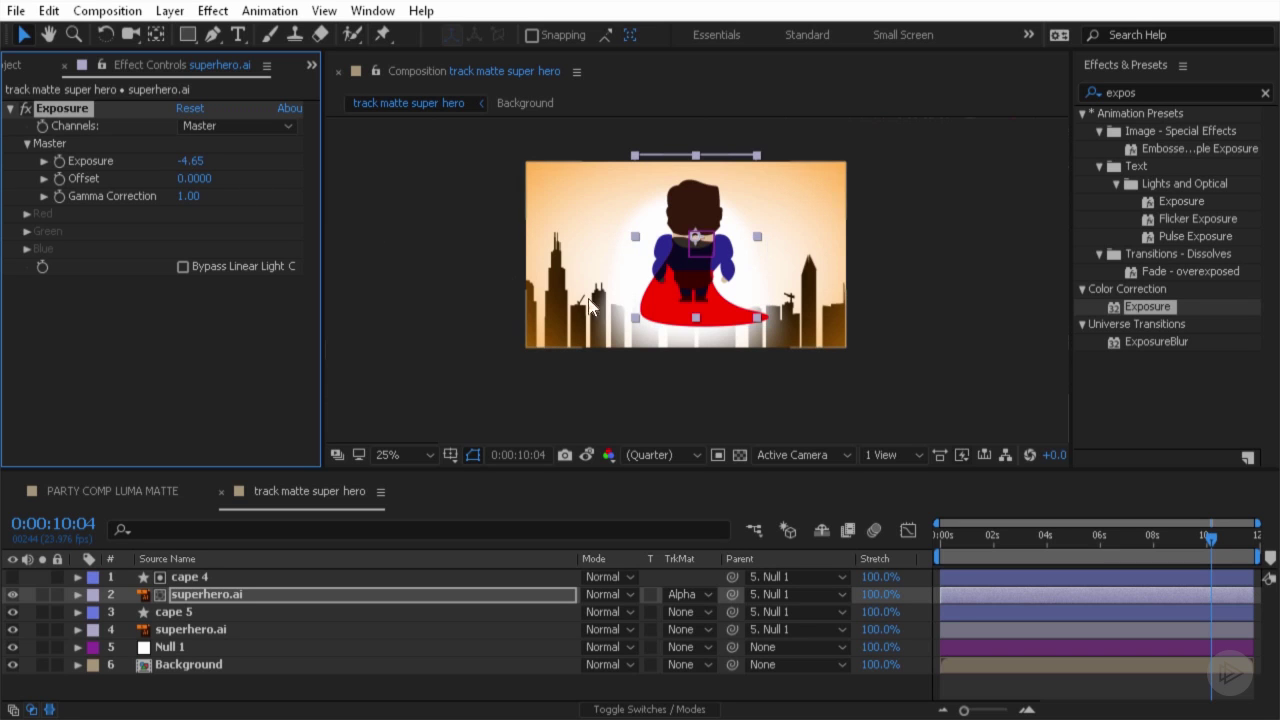
{"action": "left_click_drag", "start_coordinate": [940, 532], "coordinate": [1025, 540]}
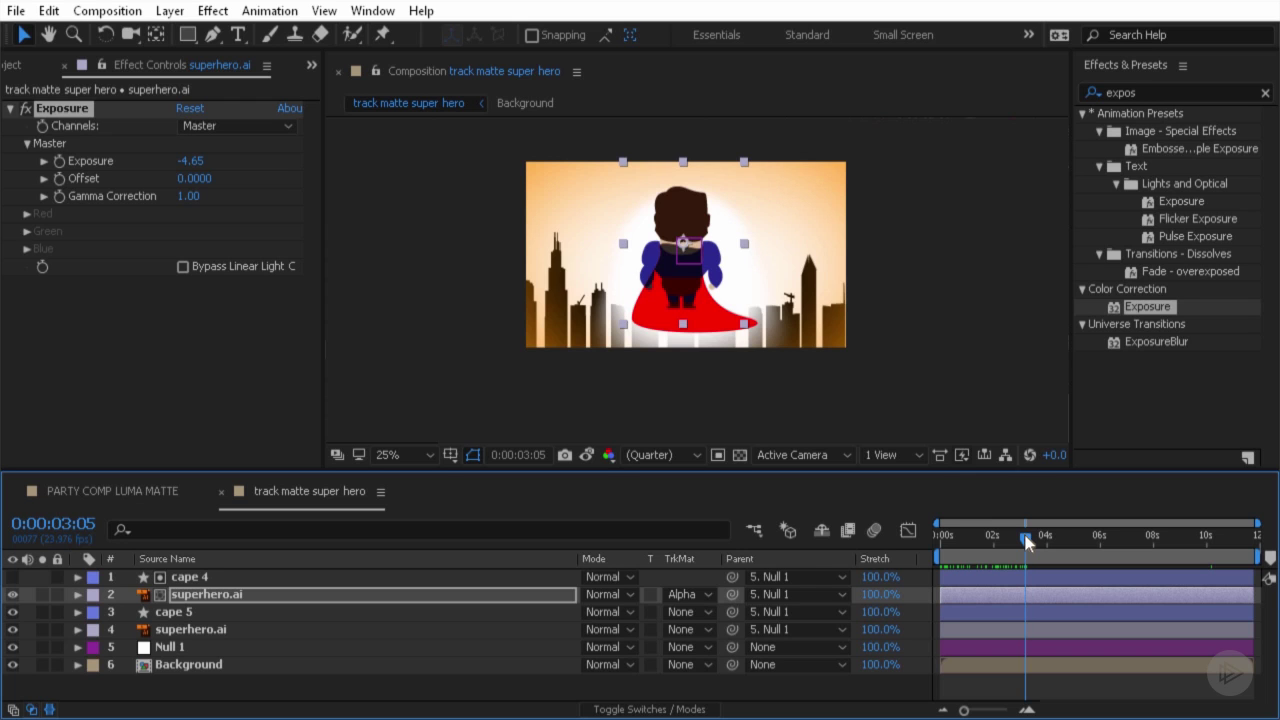
- Reduce the alpha-matted superhero.ai layer's opacity to 16% and play back the see-through cape animation
{"action": "left_click", "coordinate": [211, 589]}
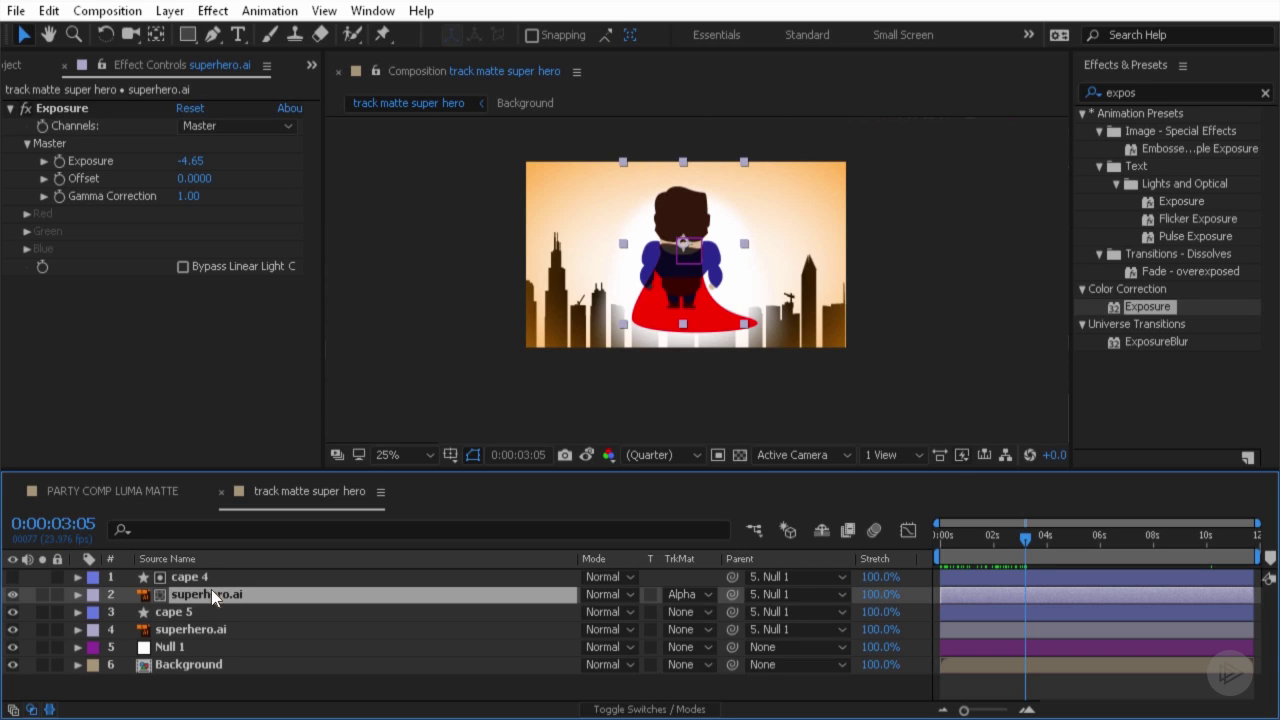
{"action": "key", "text": "t"}
{"action": "left_click_drag", "start_coordinate": [604, 612], "coordinate": [593, 613]}
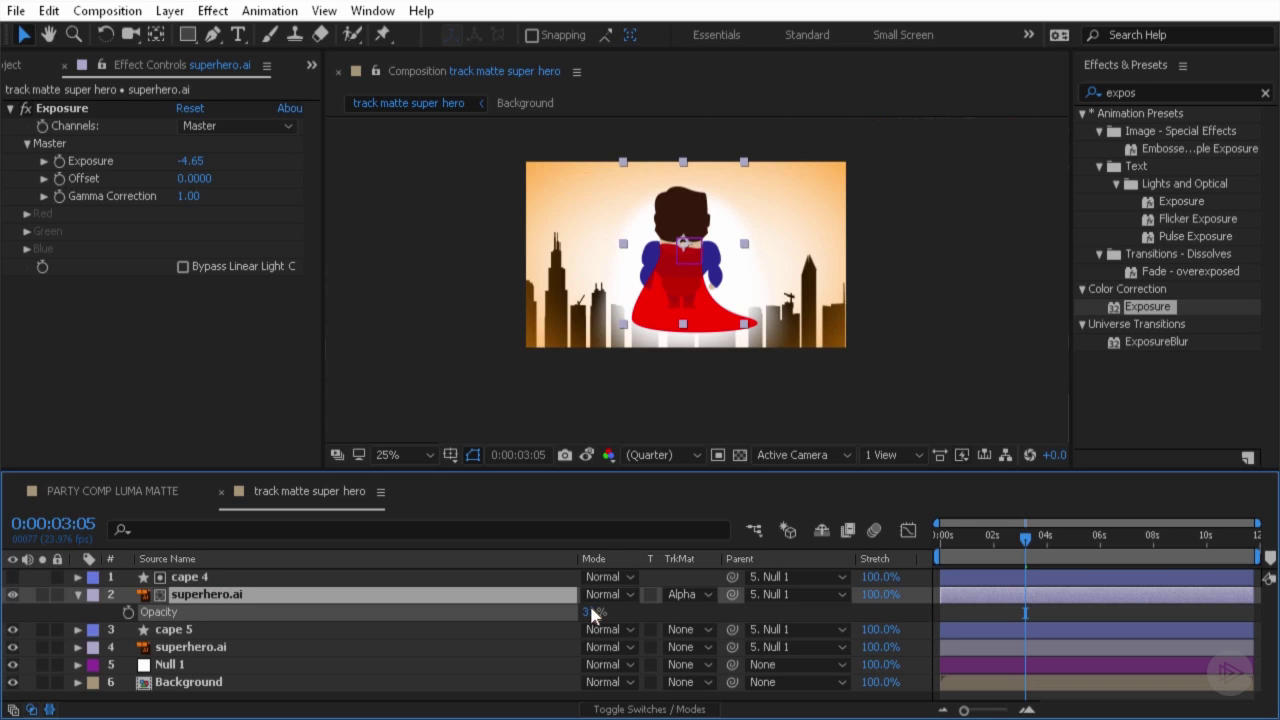
{"action": "left_click_drag", "start_coordinate": [590, 606], "coordinate": [590, 606]}
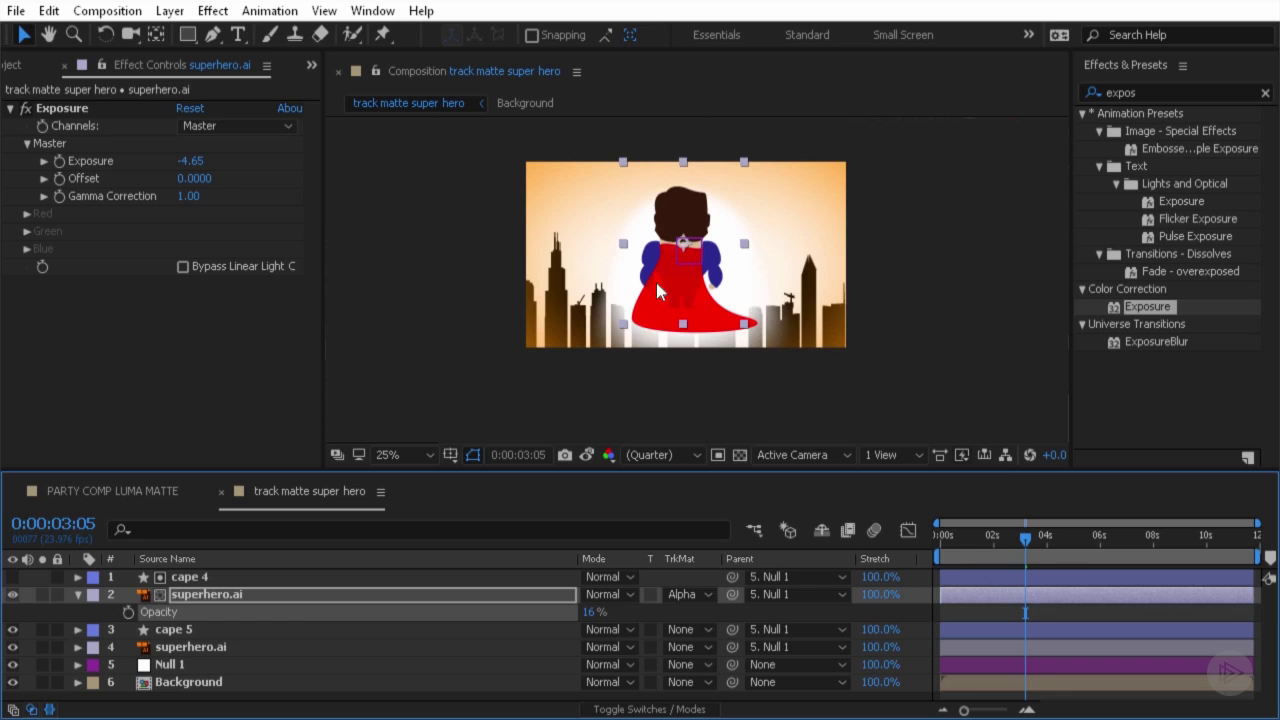
{"action": "key", "text": "space"}
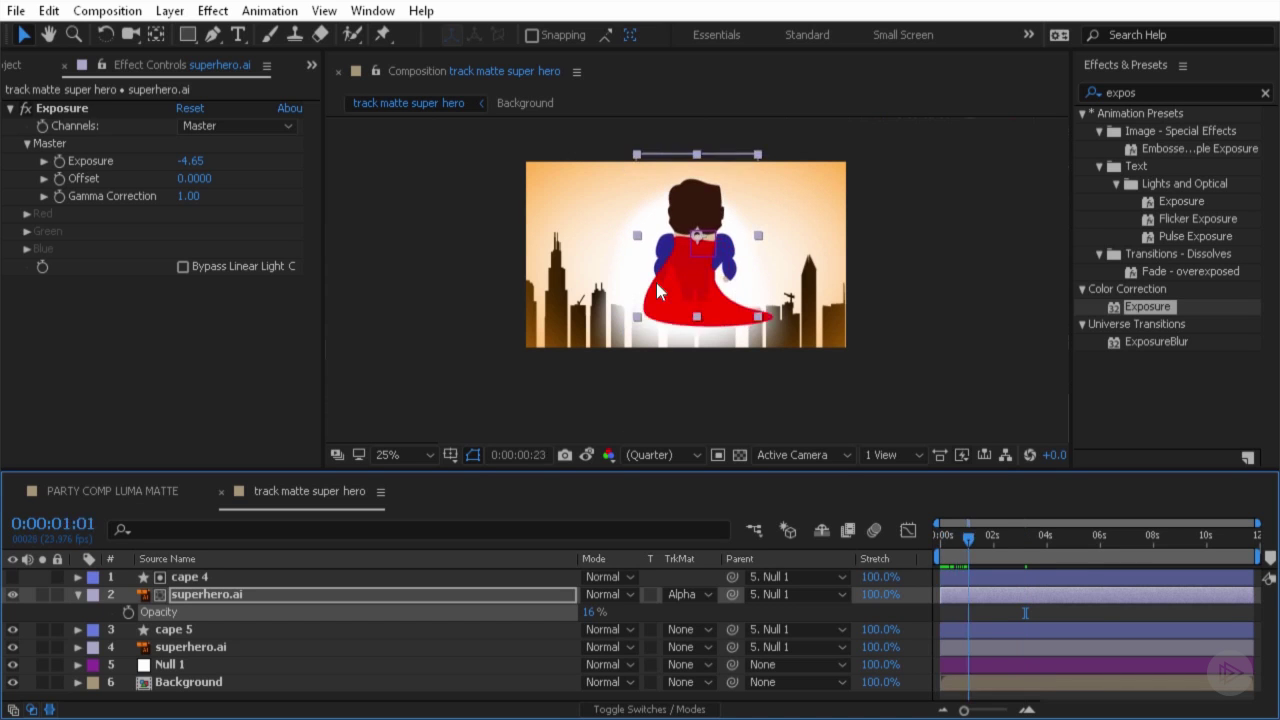